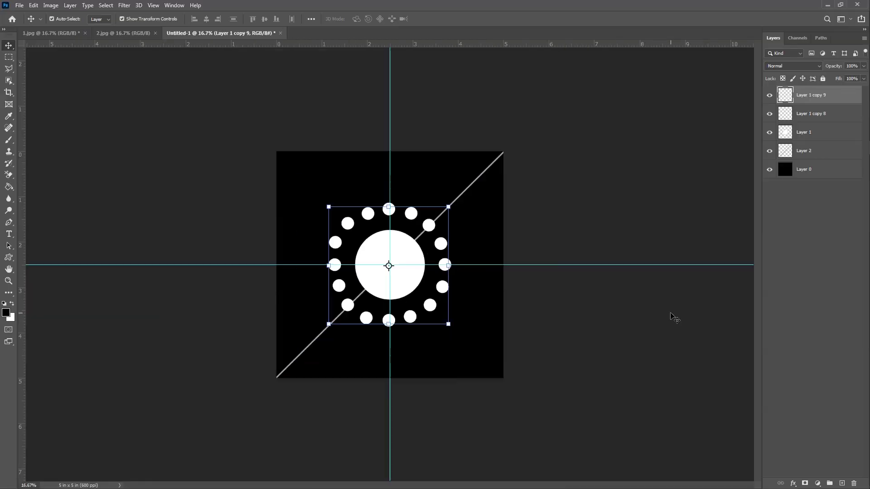
Merge the dot layers into one and place the dot pattern over the 2.jpg portrait with a changed blend mode.
{"action": "left_click", "coordinate": [850, 117], "text": "shift"}
{"action": "key", "text": "ctrl+e"}
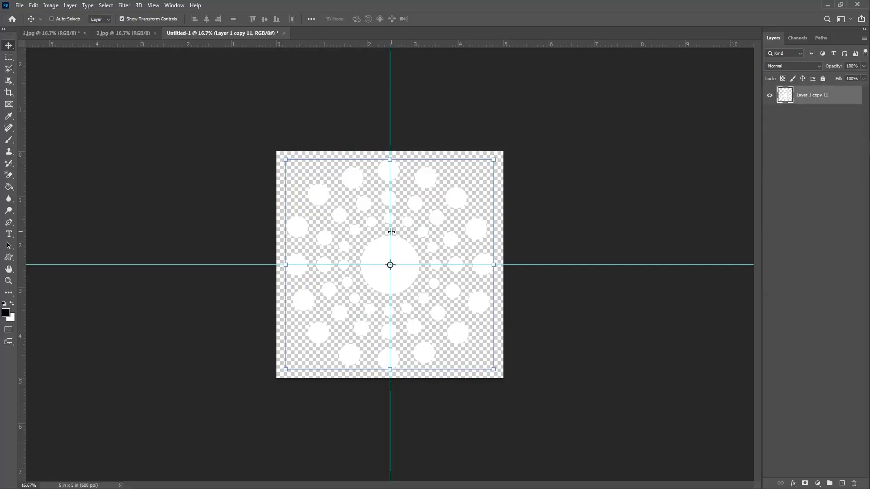
{"action": "left_click_drag", "start_coordinate": [390, 264], "coordinate": [404, 224]}
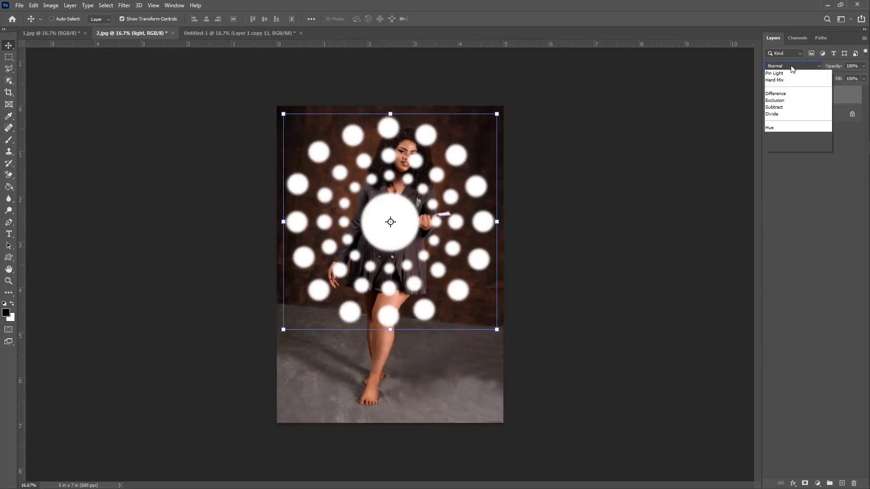
{"action": "left_click", "coordinate": [784, 118]}
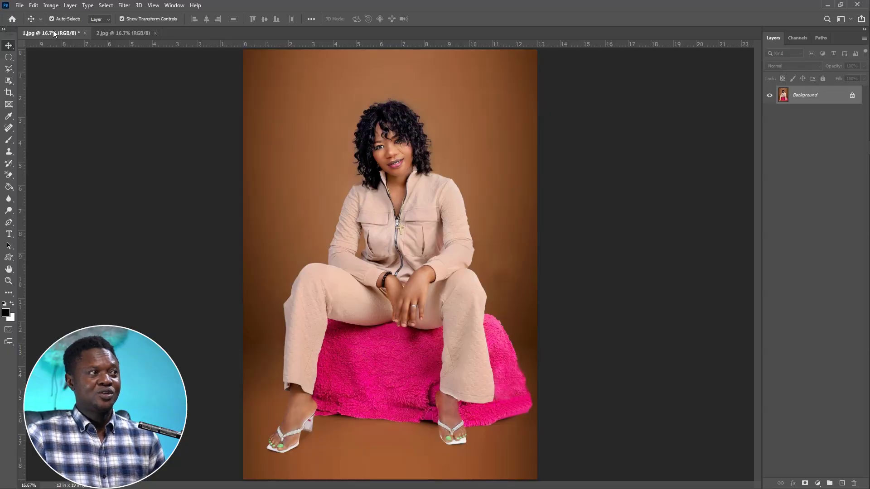
Start a new document from the 2.jpg window, with a width and height of 5 inches.
{"action": "left_click", "coordinate": [105, 36]}
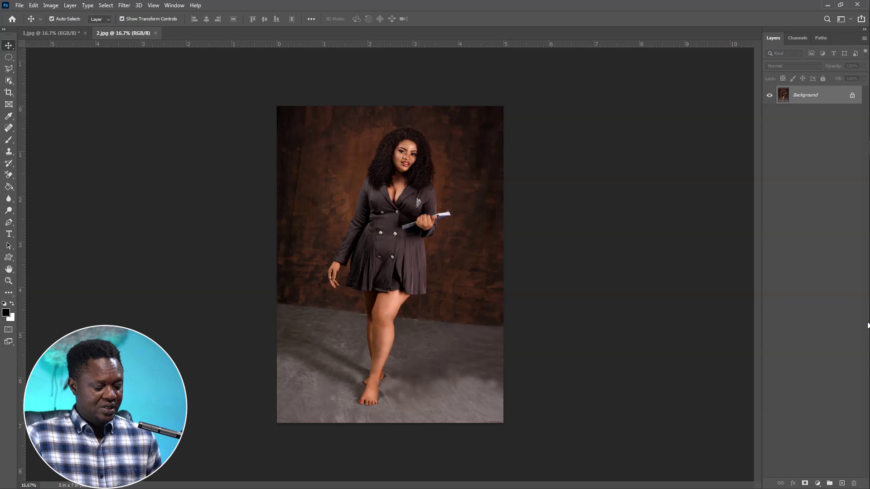
{"action": "key", "text": "ctrl+n"}
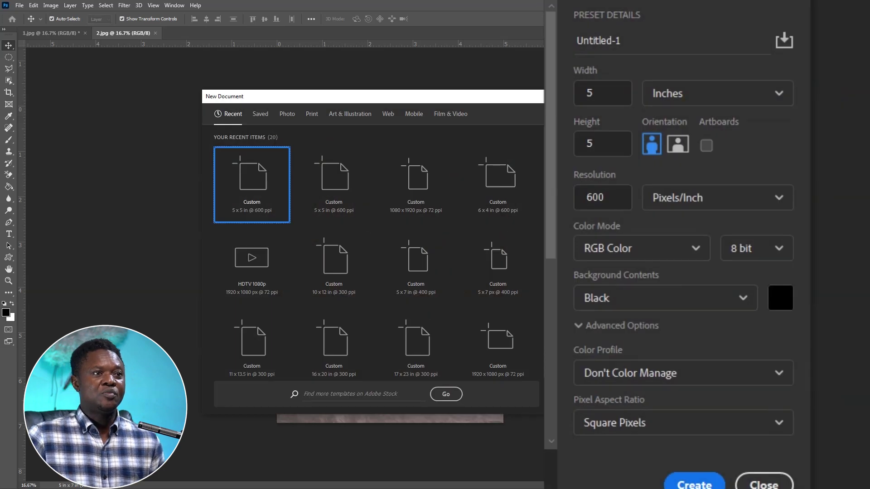
{"action": "left_click", "coordinate": [703, 93]}
{"action": "left_click", "coordinate": [684, 151]}
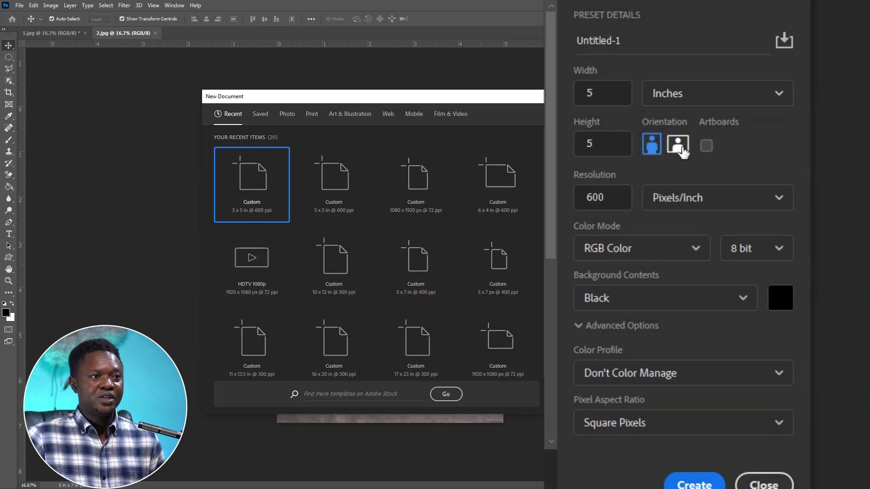
{"action": "left_click", "coordinate": [608, 93]}
{"action": "type", "text": "5"}
{"action": "left_click", "coordinate": [606, 144]}
{"action": "type", "text": "5"}
Create the document at 600 pixels/inch with black background contents.
{"action": "left_click", "coordinate": [610, 198]}
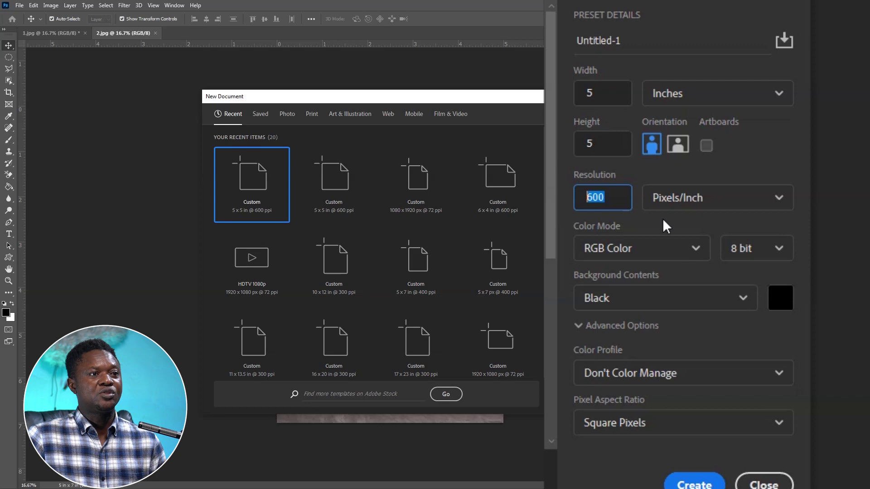
{"action": "left_click", "coordinate": [630, 299]}
{"action": "left_click", "coordinate": [620, 357]}
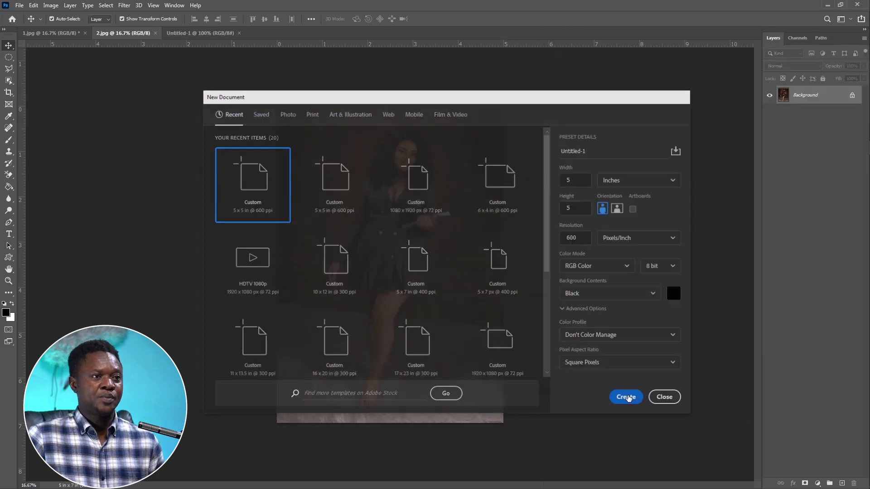
{"action": "left_click", "coordinate": [627, 397]}
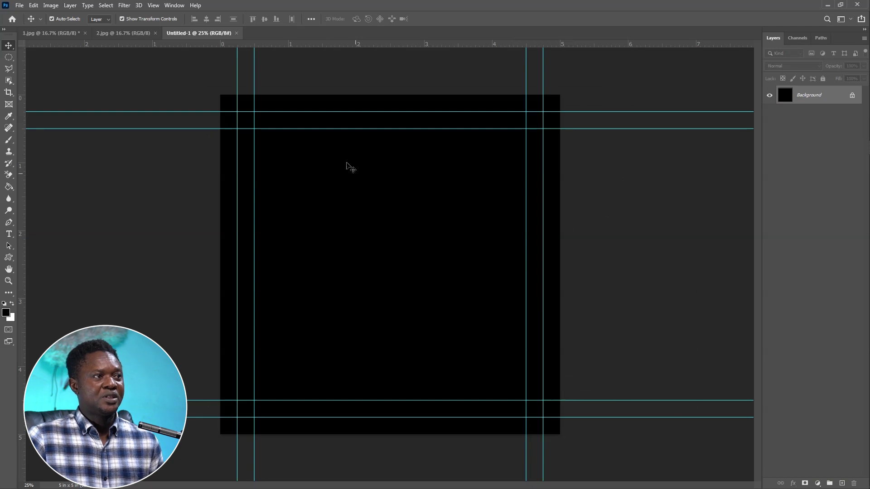
Remove the inner guides from the canvas and add a new layer above the background.
{"action": "left_click_drag", "start_coordinate": [272, 129], "coordinate": [311, 23]}
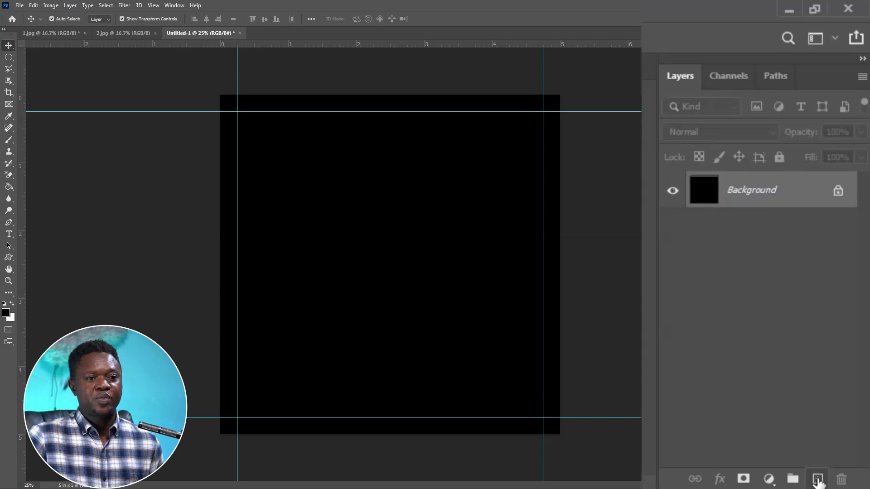
{"action": "left_click", "coordinate": [818, 480]}
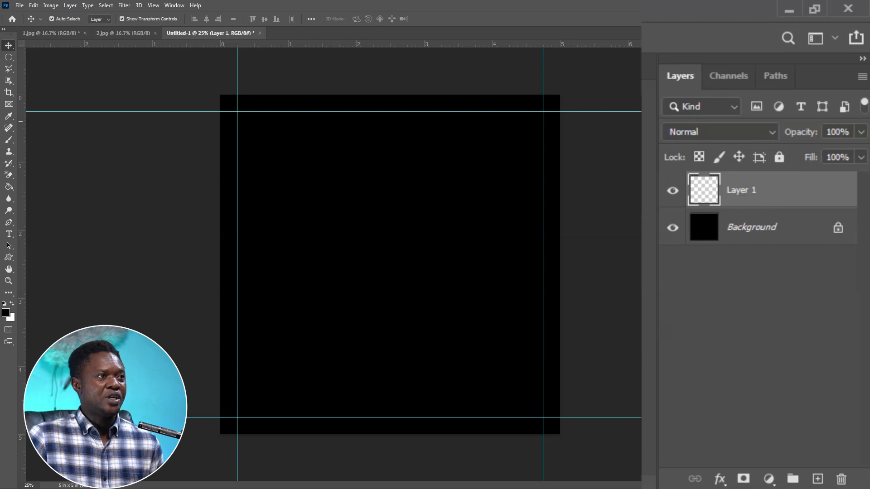
Draw a circular selection about 1 inch wide near the canvas centre, fill it with white and deselect it.
{"action": "left_click", "coordinate": [21, 116]}
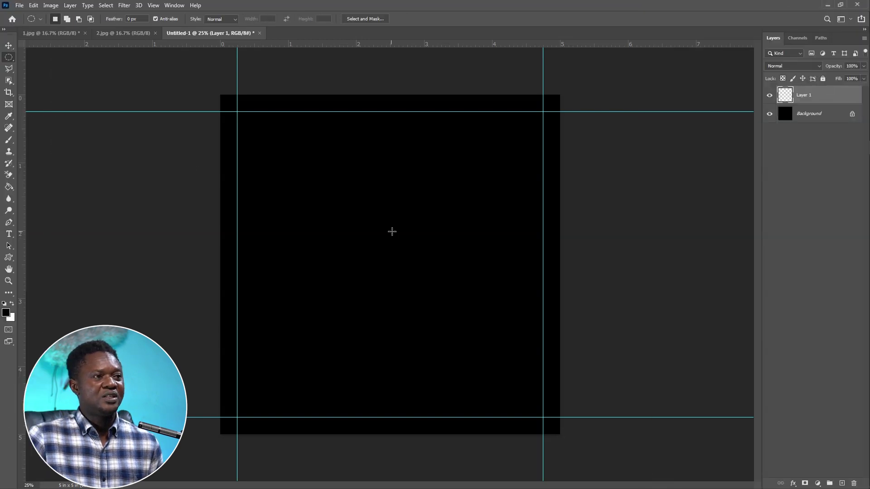
{"action": "left_click_drag", "start_coordinate": [361, 237], "coordinate": [431, 311]}
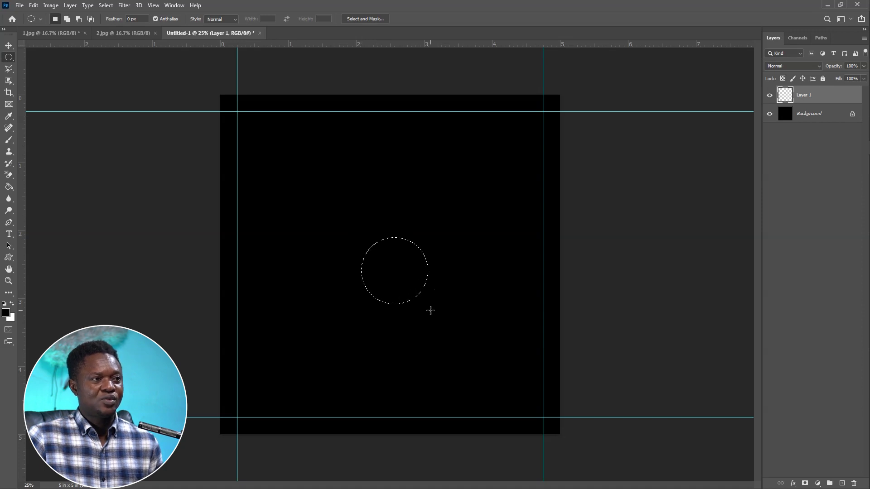
{"action": "right_click", "coordinate": [399, 271]}
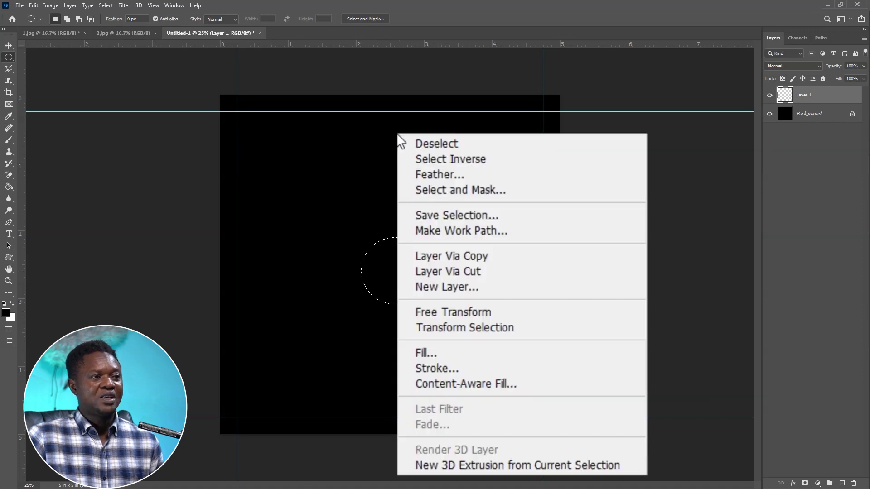
{"action": "left_click", "coordinate": [448, 355]}
{"action": "left_click", "coordinate": [603, 192]}
{"action": "left_click", "coordinate": [603, 192]}
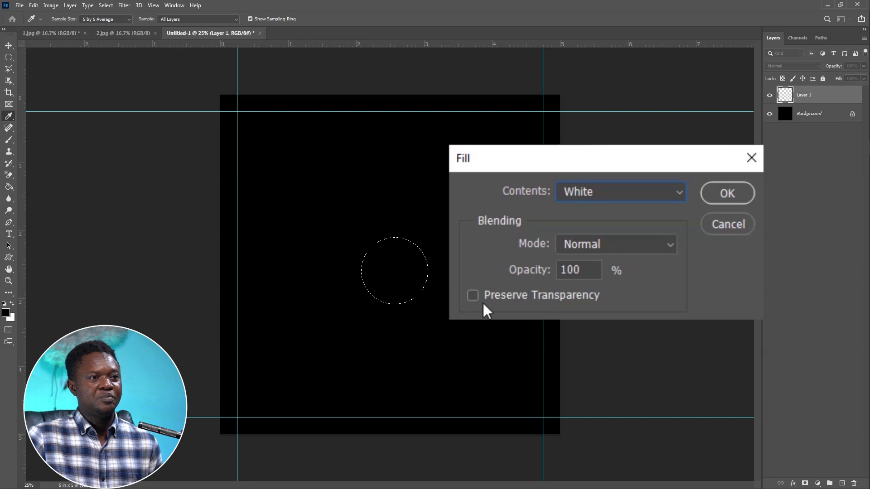
{"action": "left_click", "coordinate": [726, 194]}
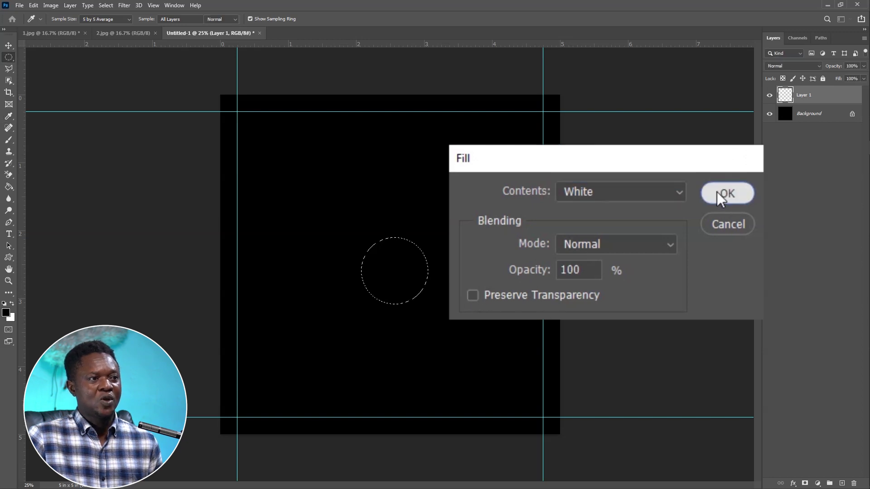
{"action": "key", "text": "m"}
{"action": "key", "text": "ctrl+d"}
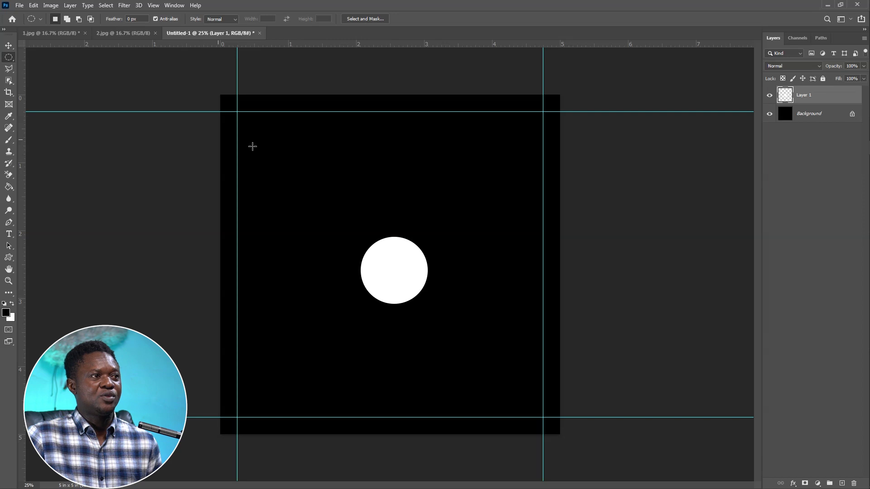
Try pulling one vertical and one horizontal guide from the rulers, remove both, and toggle the rulers off and on.
{"action": "key", "text": "v"}
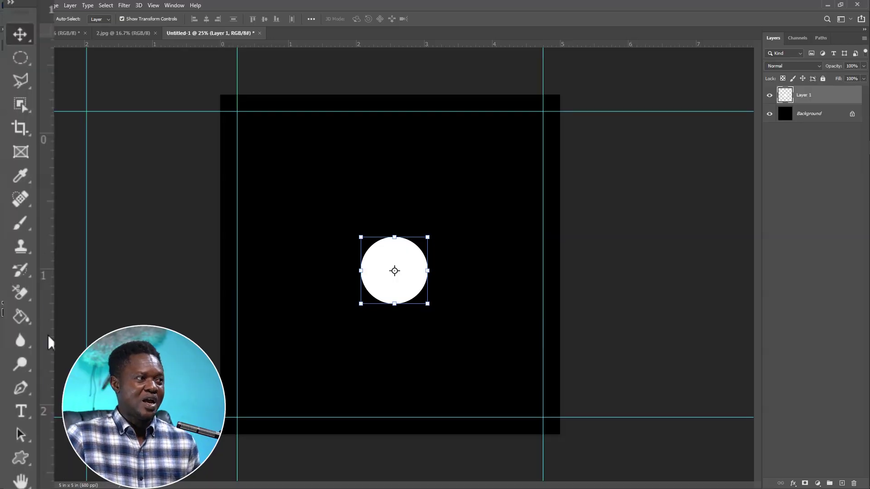
{"action": "mouse_move", "coordinate": [87, 284]}
{"action": "left_mouse_down"}
{"action": "mouse_move", "coordinate": [51, 465]}
{"action": "mouse_move", "coordinate": [87, 253]}
{"action": "mouse_move", "coordinate": [87, 272]}
{"action": "left_mouse_up"}
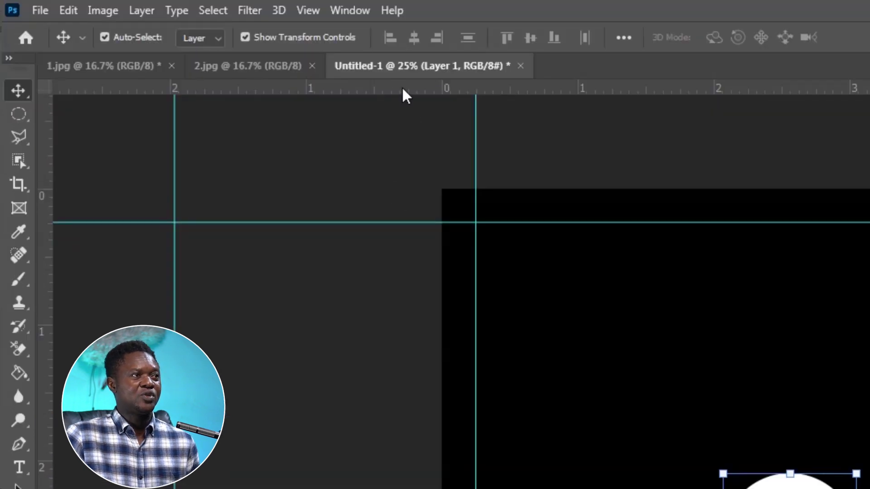
{"action": "left_click_drag", "start_coordinate": [404, 86], "coordinate": [375, 278]}
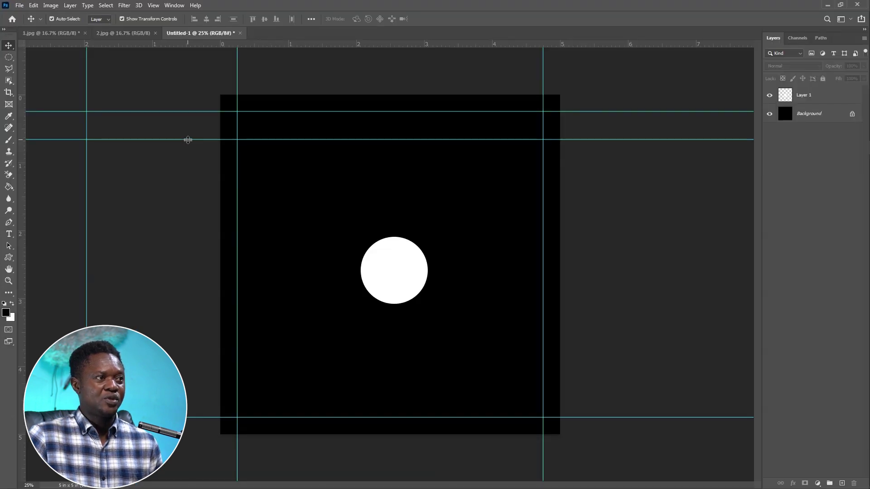
{"action": "left_click_drag", "start_coordinate": [188, 140], "coordinate": [200, 42]}
{"action": "left_click_drag", "start_coordinate": [87, 197], "coordinate": [18, 201]}
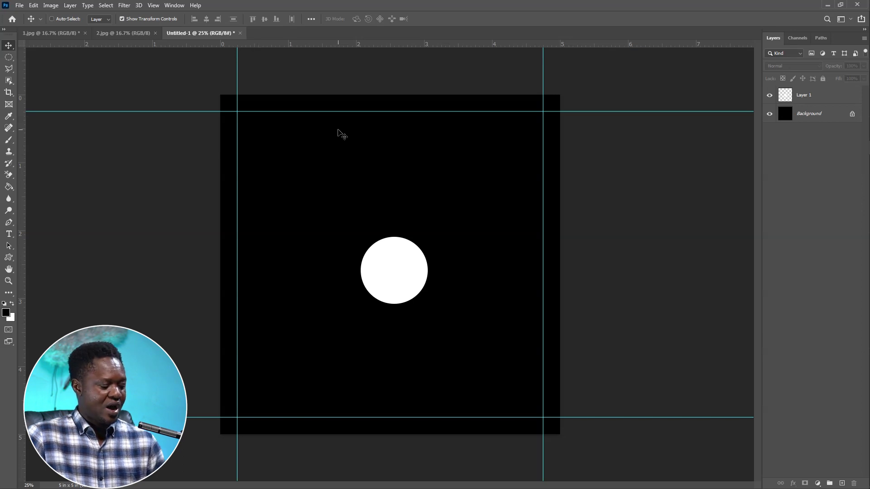
{"action": "key", "text": "ctrl+r"}
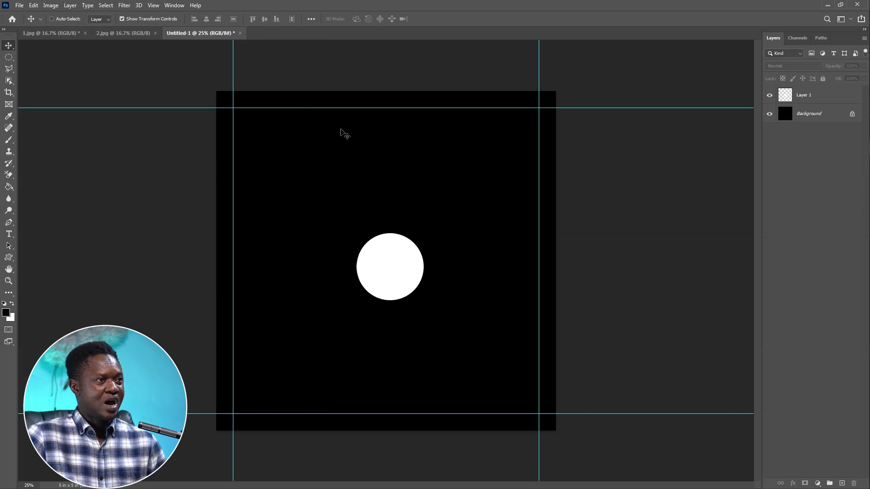
{"action": "key", "text": "ctrl+r"}
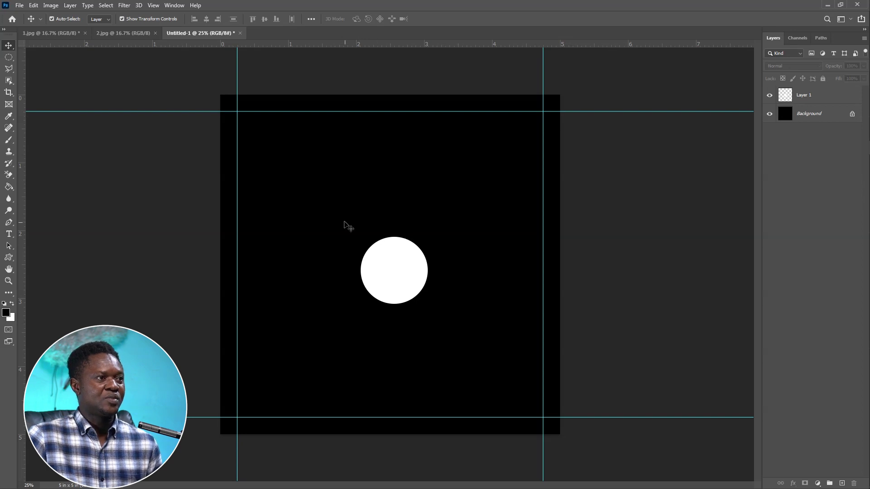
Convert the locked background into a regular layer and move the white circle to the canvas's upper right.
{"action": "double_click", "coordinate": [777, 114], "text": "alt"}
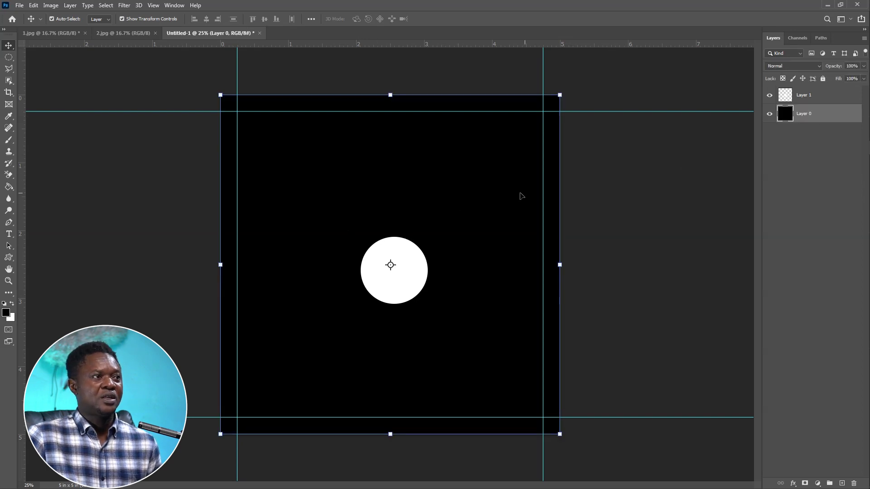
{"action": "key", "text": "ctrl+z"}
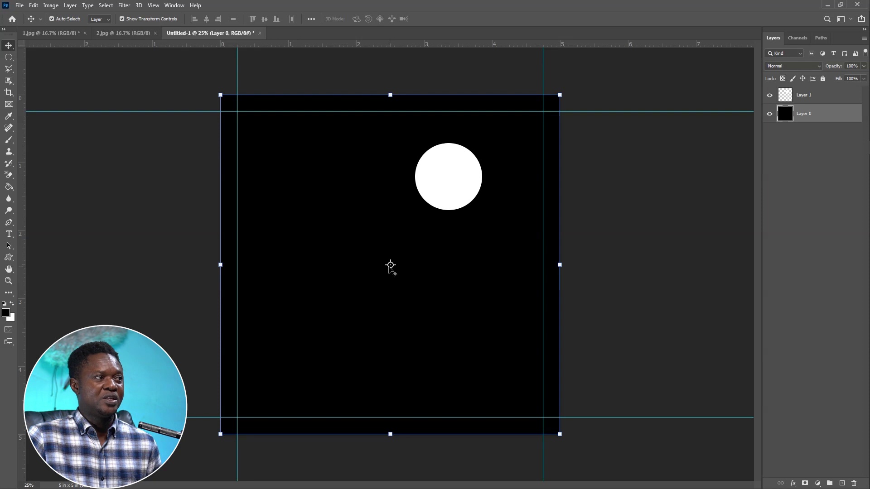
Move the upper horizontal guide and the left vertical guide to cross exactly at the canvas centre.
{"action": "left_click_drag", "start_coordinate": [404, 112], "coordinate": [391, 264]}
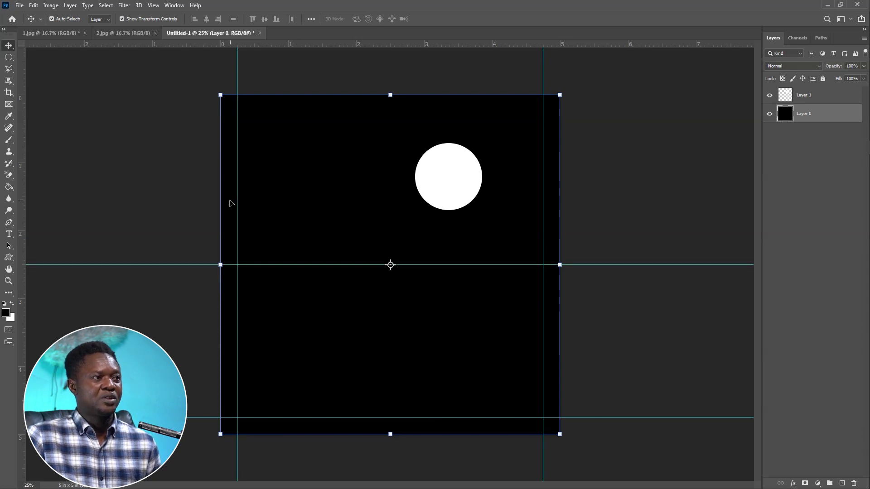
{"action": "left_click_drag", "start_coordinate": [237, 232], "coordinate": [390, 265]}
{"action": "key", "text": "ctrl+plus"}
{"action": "key", "text": "ctrl+plus"}
{"action": "key", "text": "ctrl+plus"}
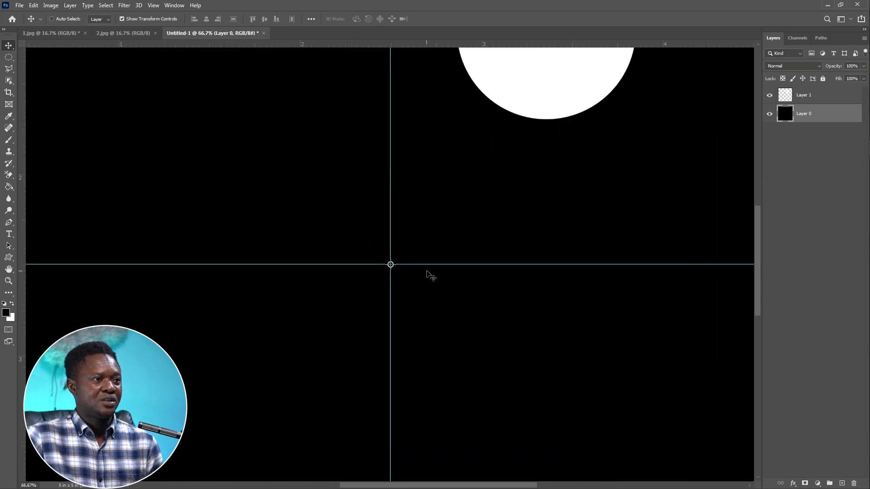
{"action": "key", "text": "ctrl+minus"}
{"action": "key", "text": "ctrl+minus"}
{"action": "key", "text": "ctrl+minus"}
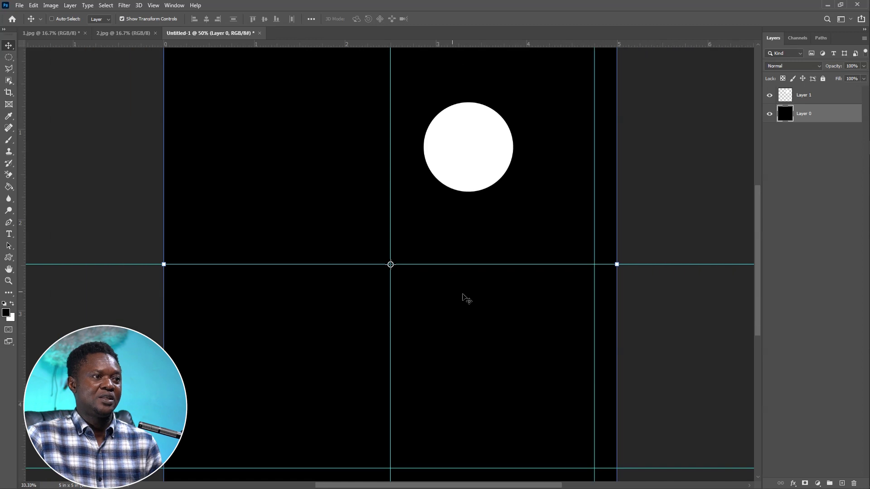
{"action": "key", "text": "ctrl+minus"}
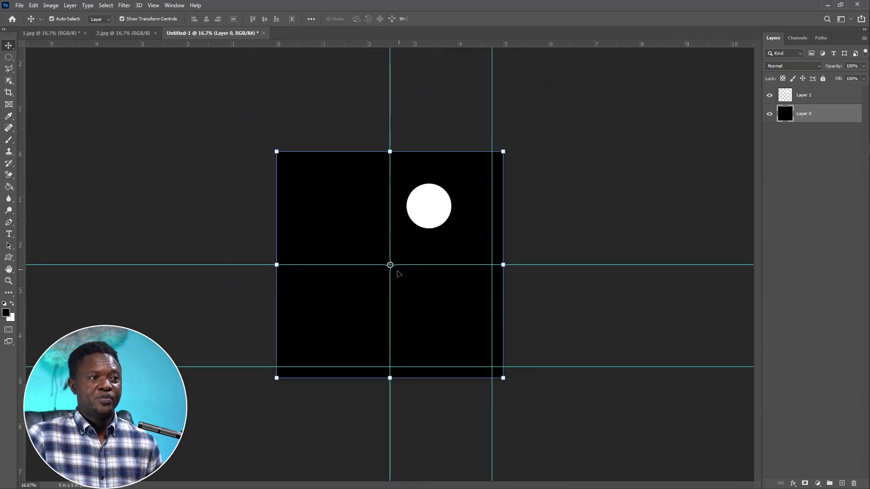
Move the white circle so that its centre snaps to the crossing of the two centre guides.
{"action": "left_click", "coordinate": [438, 203]}
{"action": "left_click_drag", "start_coordinate": [437, 205], "coordinate": [400, 265]}
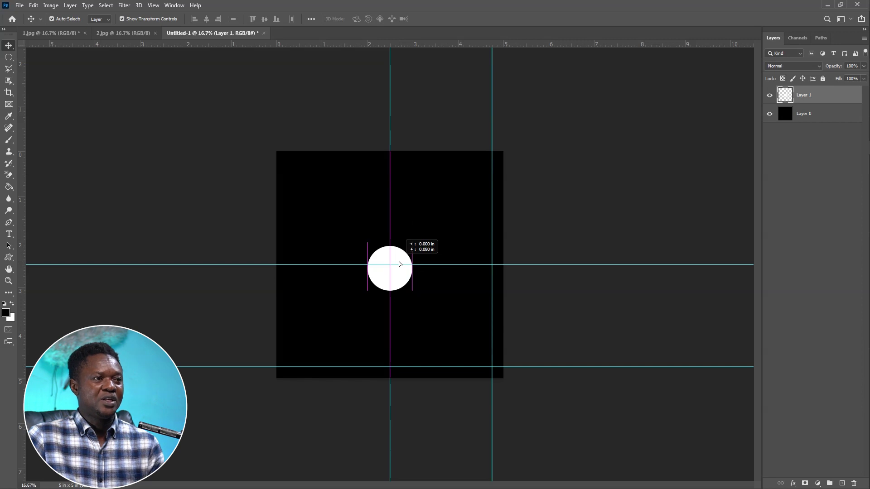
{"action": "left_click_drag", "start_coordinate": [399, 264], "coordinate": [401, 259]}
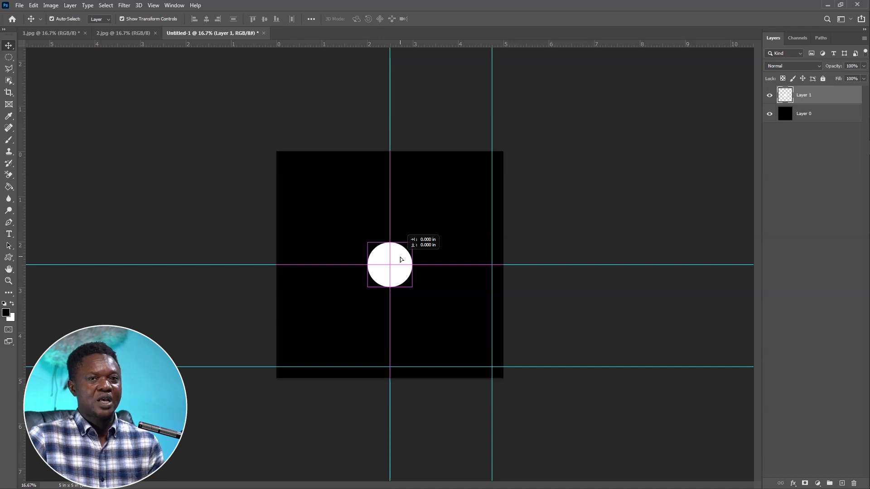
{"action": "left_click_drag", "start_coordinate": [400, 260], "coordinate": [410, 261]}
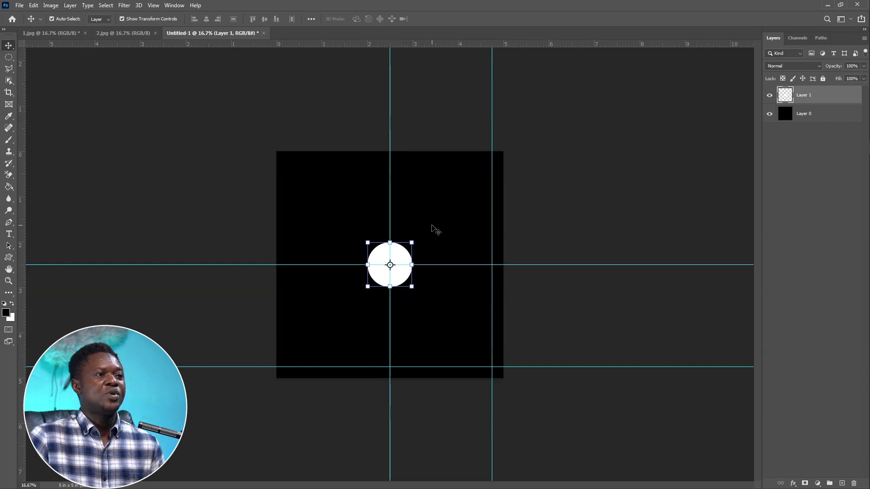
{"action": "left_click", "coordinate": [444, 266]}
{"action": "key", "text": "alt+bracketright"}
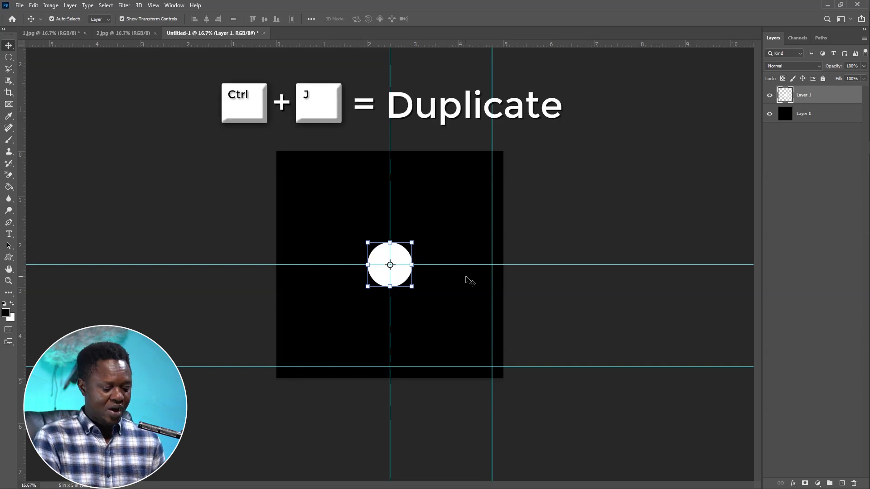
Duplicate the white circle, move the copy to the canvas's upper right, and select the centred original.
{"action": "key", "text": "ctrl"}
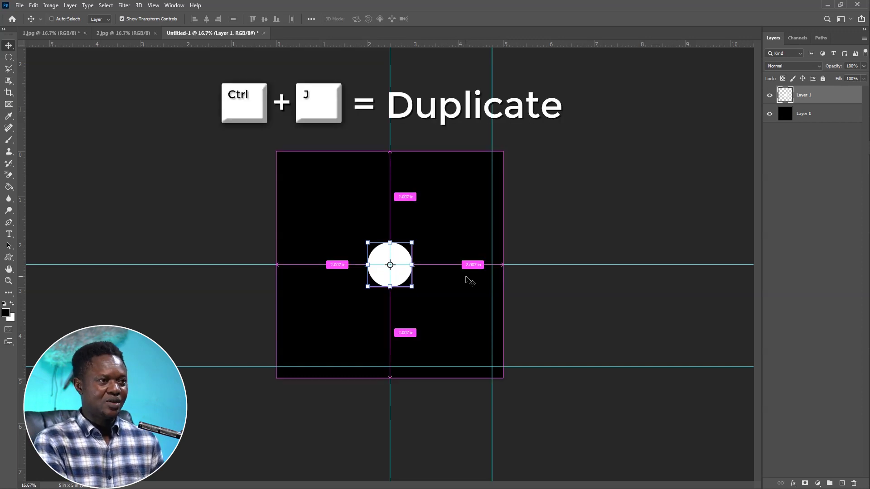
{"action": "key", "text": "ctrl+j"}
{"action": "left_click_drag", "start_coordinate": [401, 258], "coordinate": [450, 195]}
{"action": "left_click", "coordinate": [395, 262]}
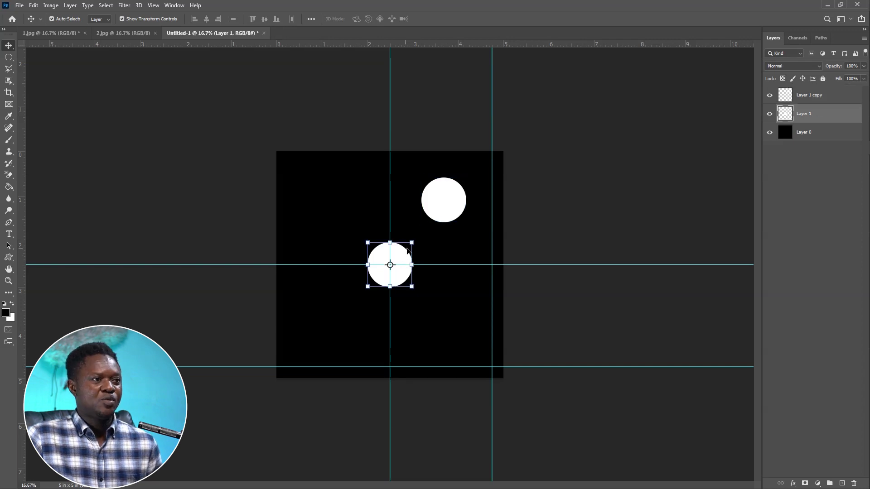
Enlarge the centred white circle from its centre to about 156%.
{"action": "left_click_drag", "start_coordinate": [411, 242], "coordinate": [424, 229]}
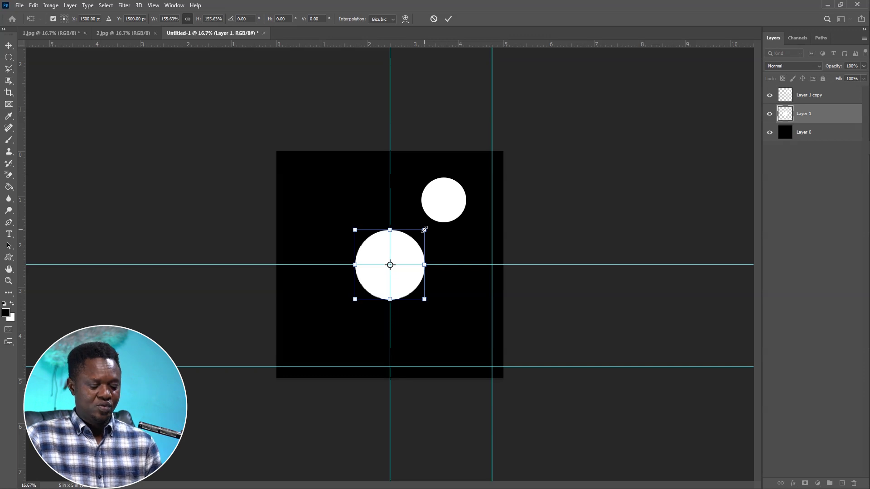
{"action": "key", "text": "Return"}
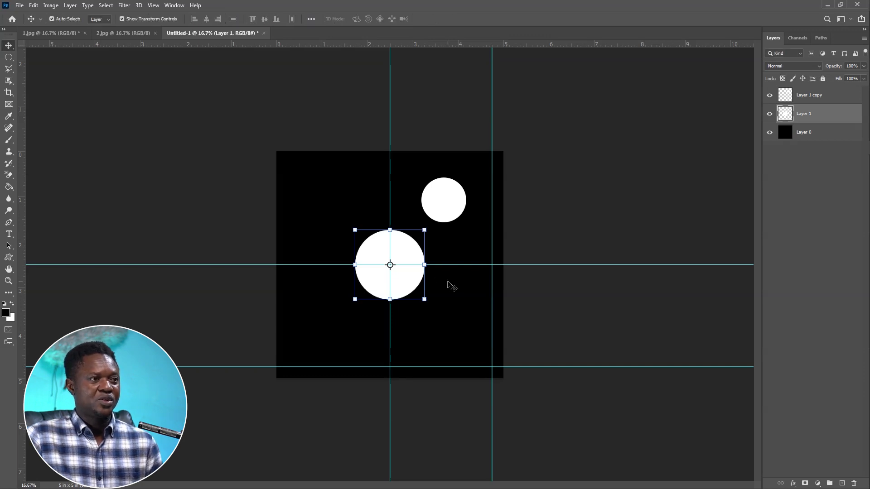
Place the copied circle on the vertical centre guide just above the large circle and scale it down to about 28%.
{"action": "left_click_drag", "start_coordinate": [463, 184], "coordinate": [397, 207]}
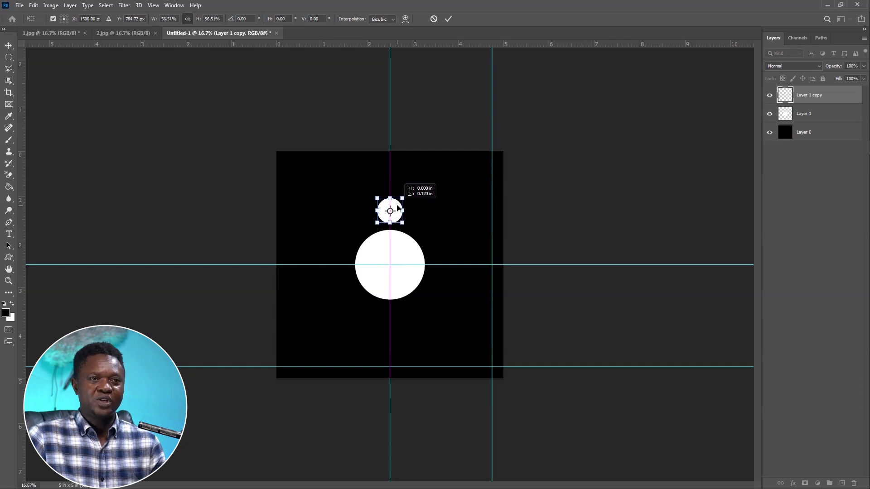
{"action": "left_click_drag", "start_coordinate": [398, 208], "coordinate": [397, 206]}
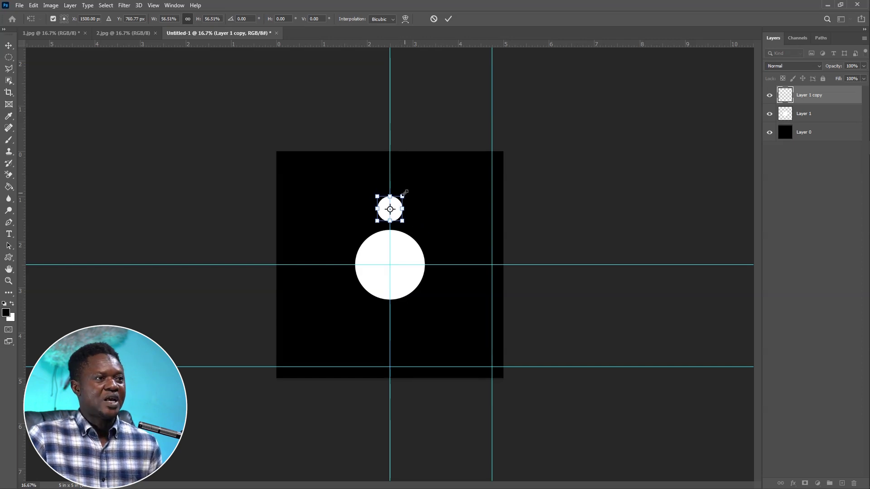
{"action": "left_click_drag", "start_coordinate": [403, 194], "coordinate": [396, 203]}
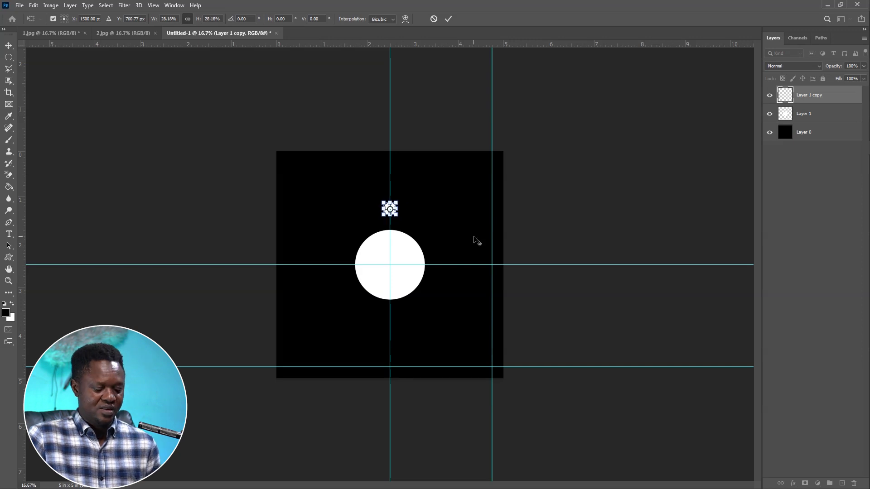
{"action": "key", "text": "Return"}
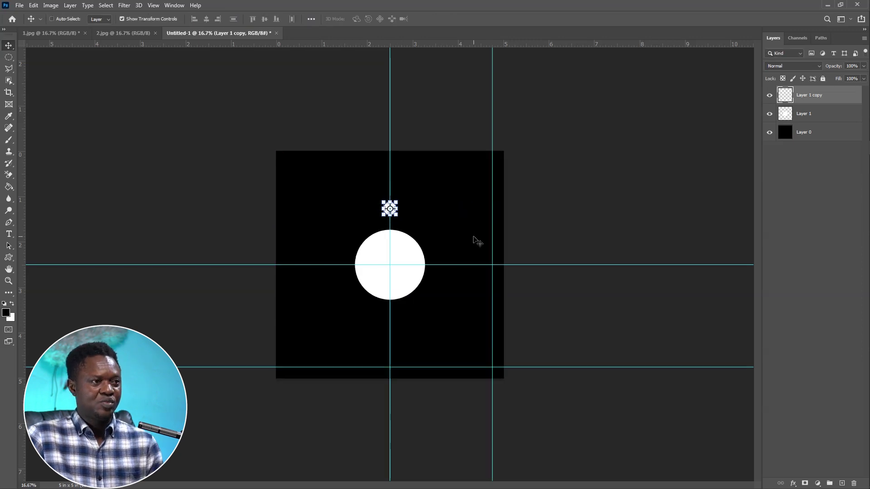
Select a tall, narrow rectangle beside the large circle on black Layer 0 and copy it onto its own layer.
{"action": "key", "text": "ctrl+plus"}
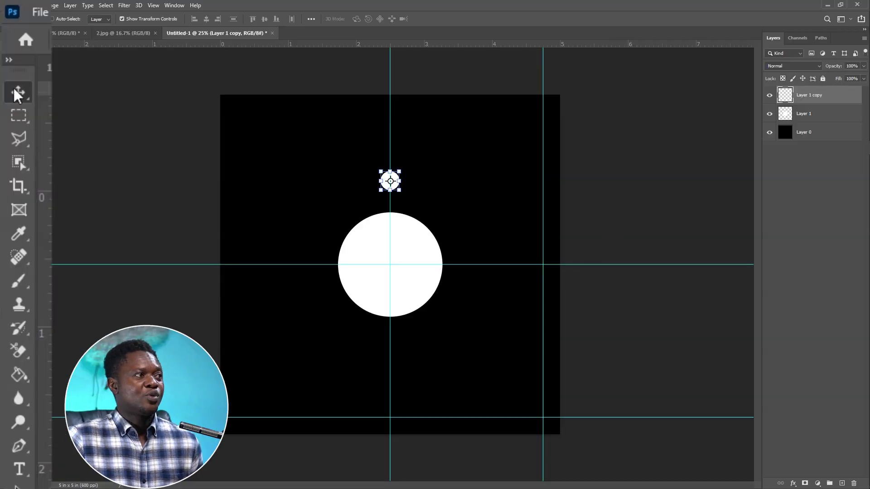
{"action": "left_click", "coordinate": [9, 57]}
{"action": "left_click_drag", "start_coordinate": [466, 128], "coordinate": [485, 383]}
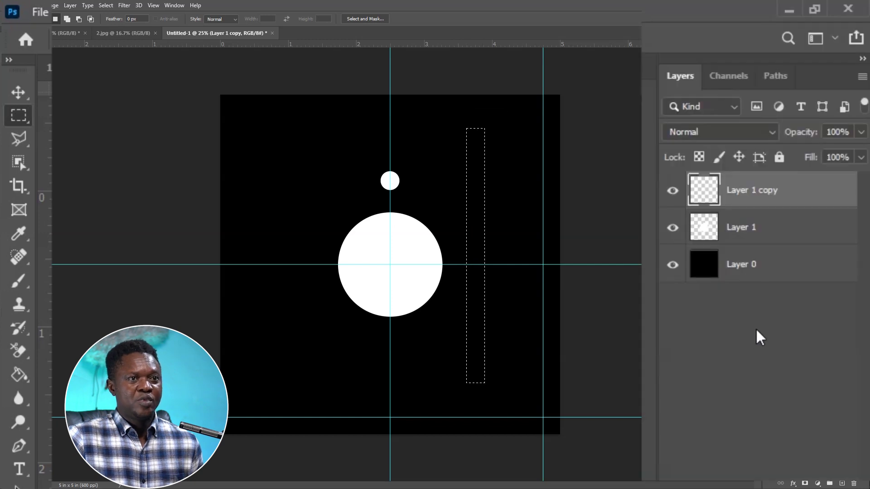
{"action": "left_click", "coordinate": [758, 267]}
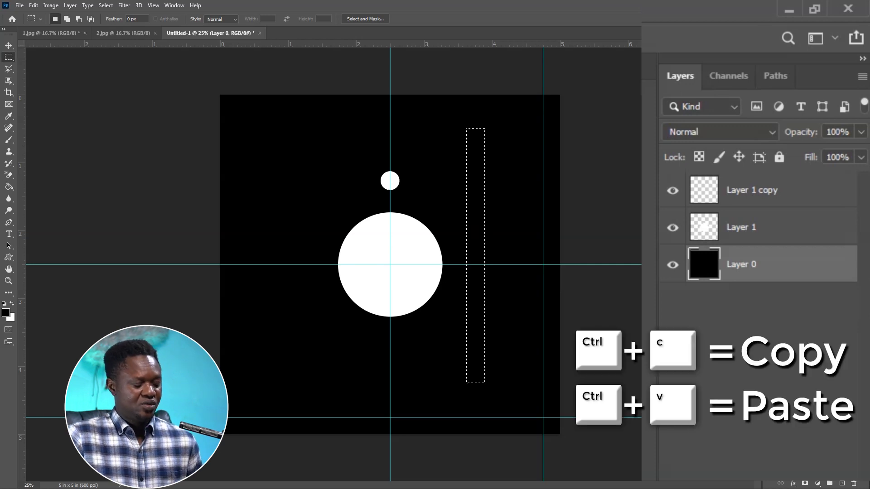
{"action": "key", "text": "ctrl+c"}
{"action": "key", "text": "ctrl+v"}
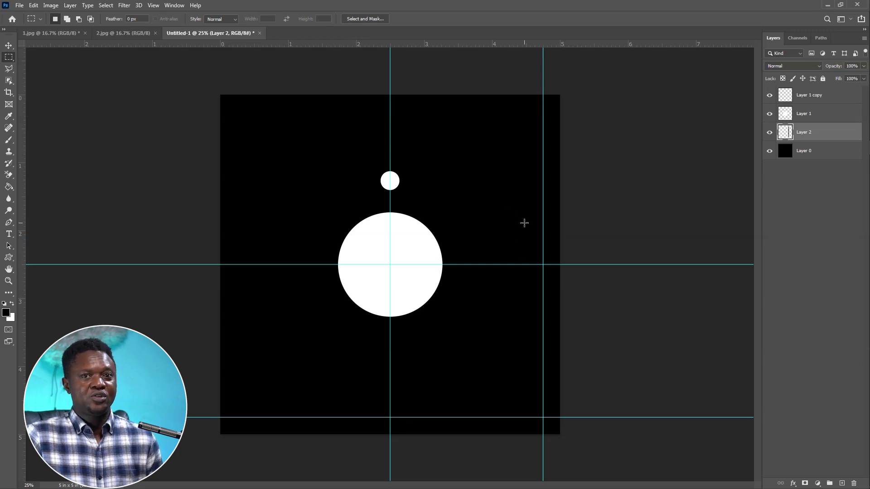
Lighten the copied strip to grey using Levels with the black output level at 163.
{"action": "key", "text": "ctrl+l"}
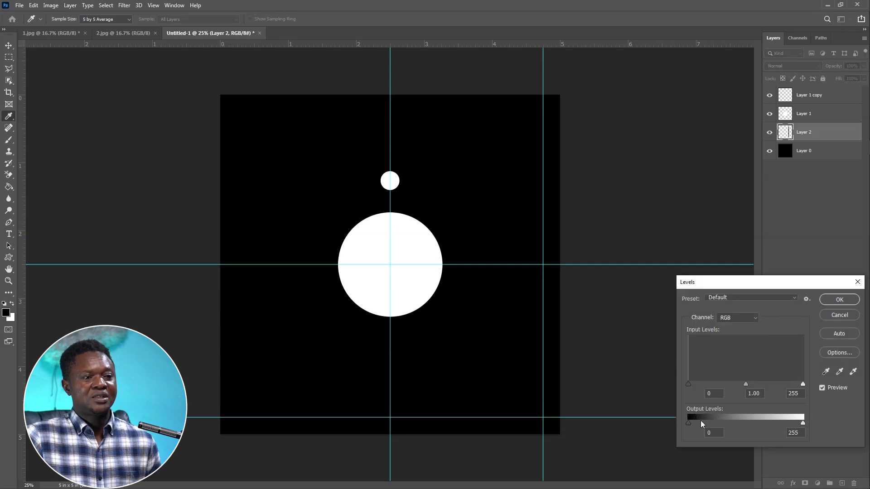
{"action": "left_click_drag", "start_coordinate": [688, 423], "coordinate": [762, 423]}
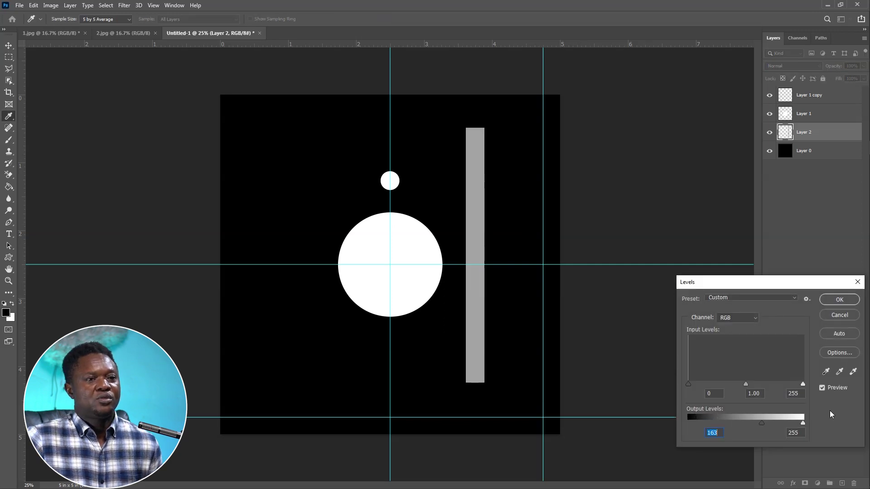
{"action": "left_click", "coordinate": [838, 300]}
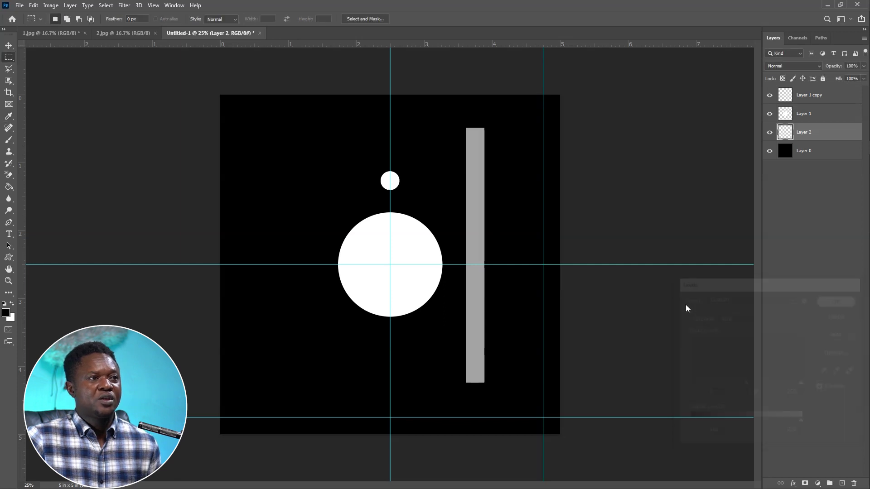
Stretch the grey strip vertically to about 234% of its height so it extends beyond the canvas's upper and lower edges.
{"action": "left_click", "coordinate": [8, 46]}
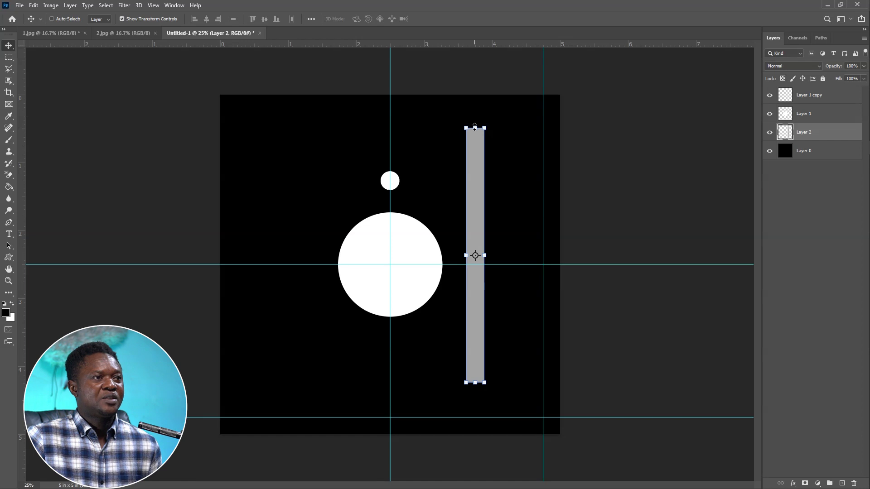
{"action": "left_click_drag", "start_coordinate": [475, 127], "coordinate": [475, 53]}
{"action": "left_click_drag", "start_coordinate": [475, 381], "coordinate": [478, 486]}
{"action": "key", "text": "ctrl+minus"}
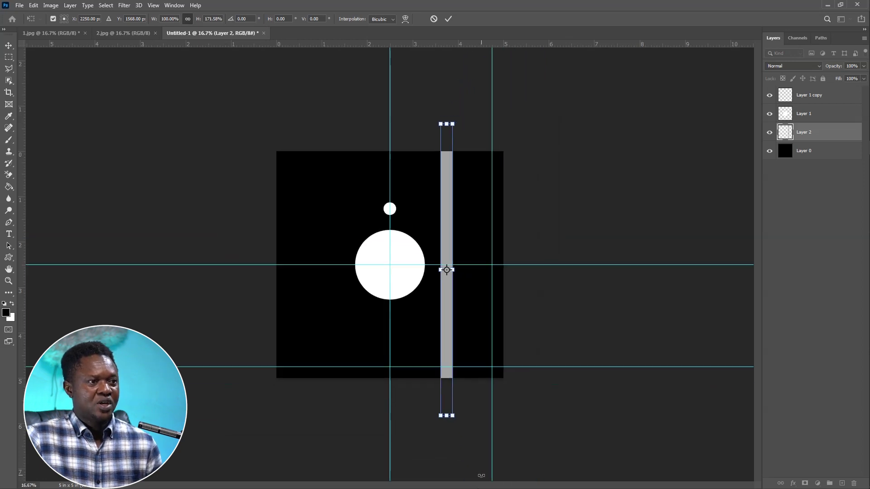
{"action": "left_click_drag", "start_coordinate": [447, 415], "coordinate": [446, 461]}
{"action": "left_click_drag", "start_coordinate": [447, 123], "coordinate": [446, 62]}
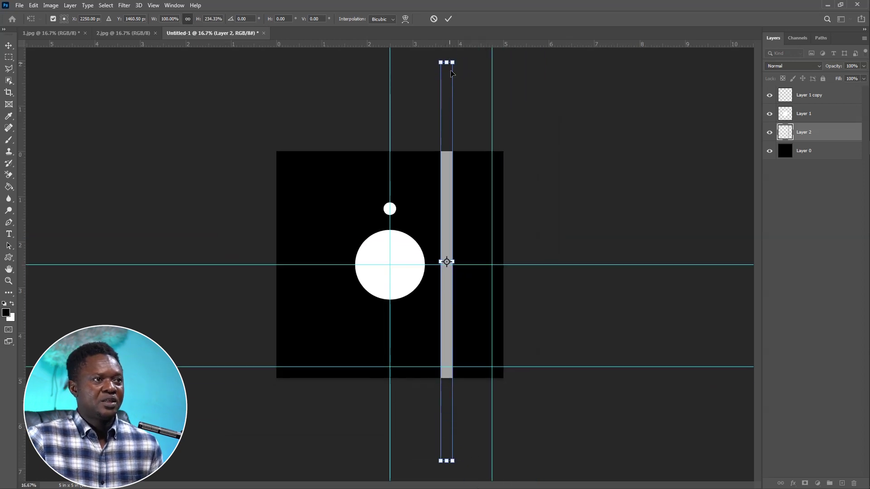
Narrow the grey strip to a thin line at about 11% of its width.
{"action": "key", "text": "ctrl+plus"}
{"action": "key", "text": "ctrl+plus"}
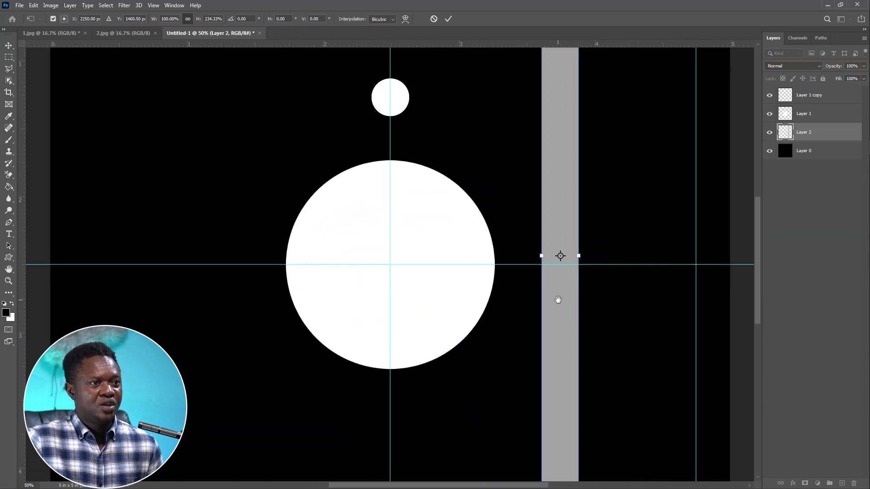
{"action": "left_click", "coordinate": [557, 299], "text": "ctrl"}
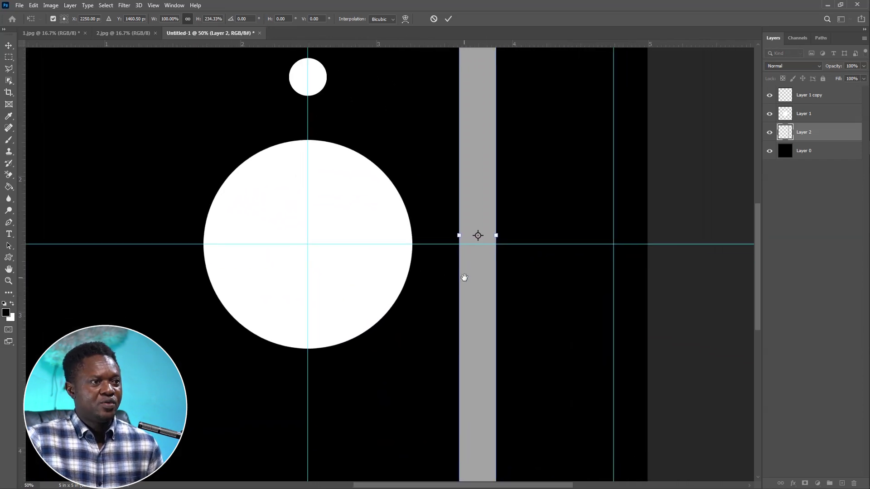
{"action": "left_click_drag", "start_coordinate": [498, 235], "coordinate": [462, 235]}
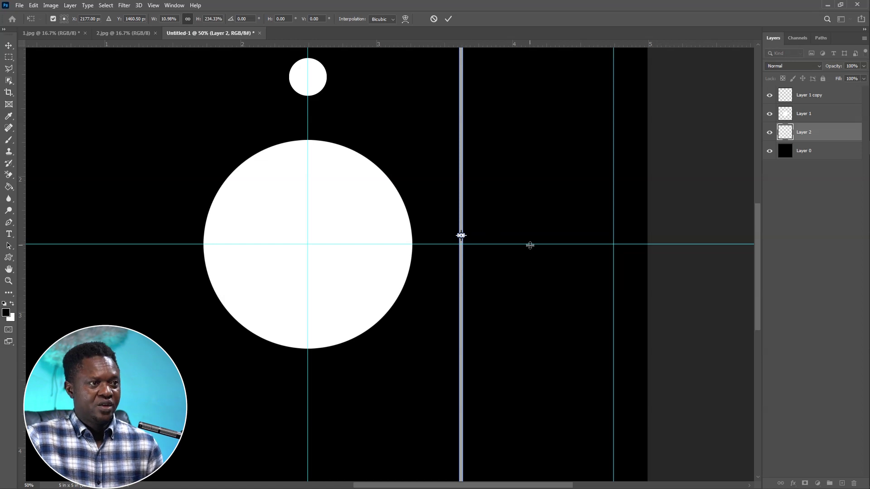
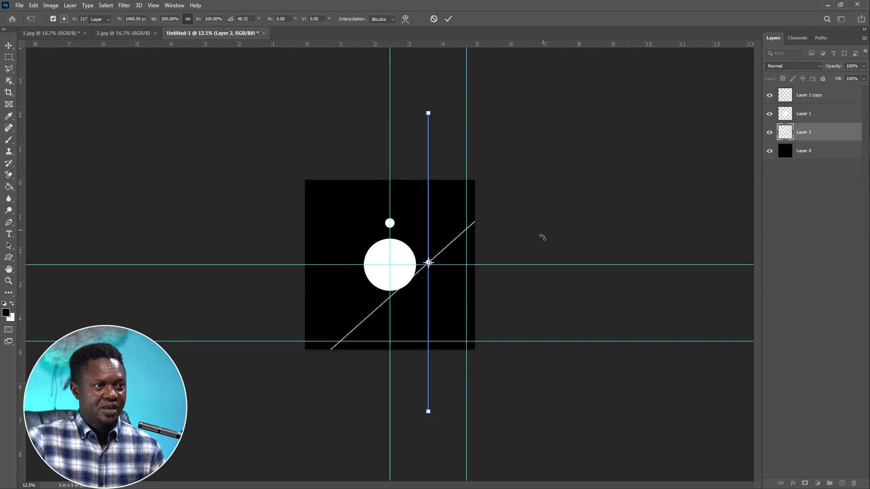
Rotate and position the thin line as a diagonal from the canvas's lower-left corner to its upper-right corner.
{"action": "key", "text": "ctrl+t"}
{"action": "key", "text": "ctrl+plus"}
{"action": "left_click_drag", "start_coordinate": [572, 117], "coordinate": [550, 104]}
{"action": "key", "text": "Escape"}
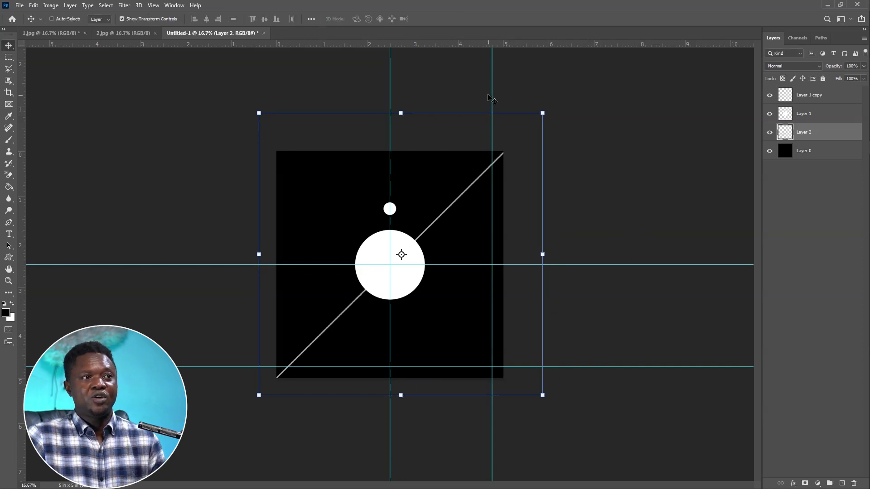
Remove the extra vertical guide near the canvas's right edge and the extra horizontal guide near its lower edge.
{"action": "left_click_drag", "start_coordinate": [491, 94], "coordinate": [18, 154]}
{"action": "left_click_drag", "start_coordinate": [340, 368], "coordinate": [398, 28]}
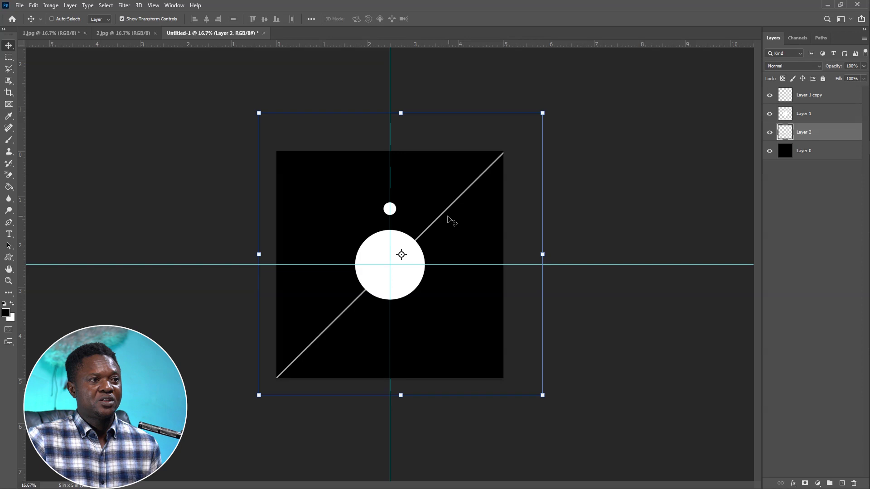
Set the small circle's rotation pivot at the crossing of the centre guides and rotate it clockwise onto the diagonal line.
{"action": "left_click_drag", "start_coordinate": [471, 271], "coordinate": [461, 281]}
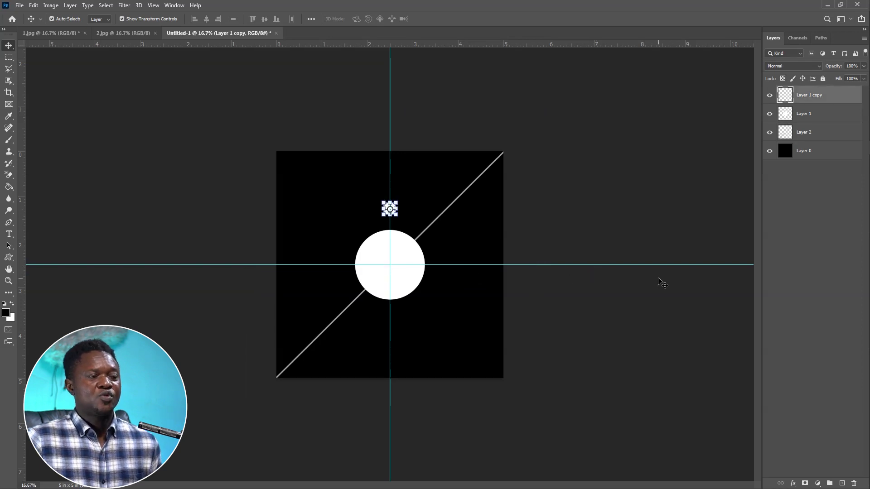
{"action": "left_click", "coordinate": [121, 18]}
{"action": "left_click", "coordinate": [121, 19]}
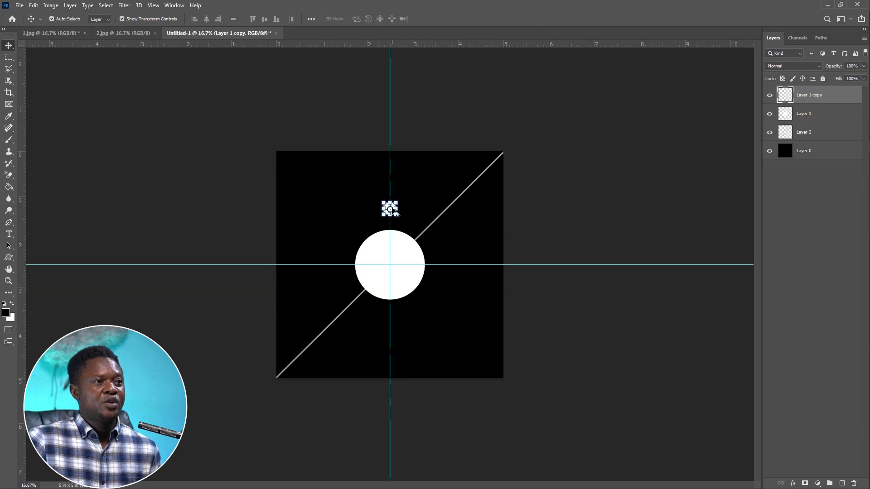
{"action": "left_click_drag", "start_coordinate": [389, 209], "coordinate": [391, 265]}
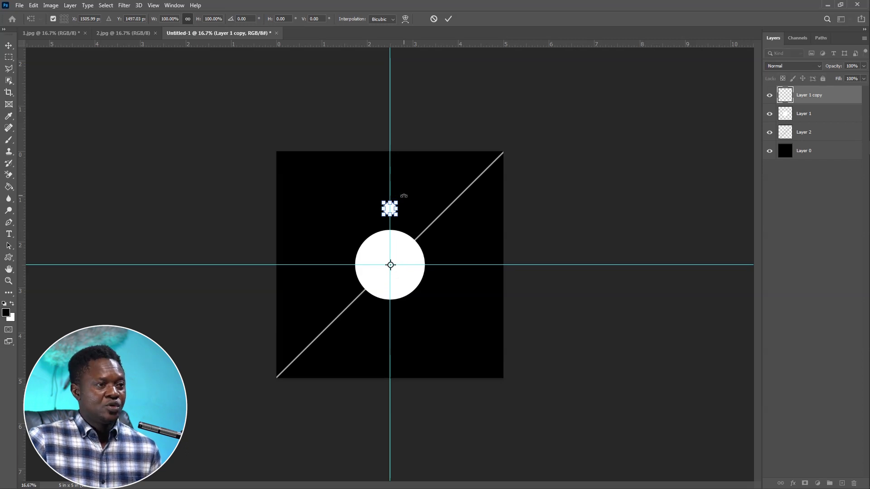
{"action": "left_click_drag", "start_coordinate": [404, 196], "coordinate": [442, 230]}
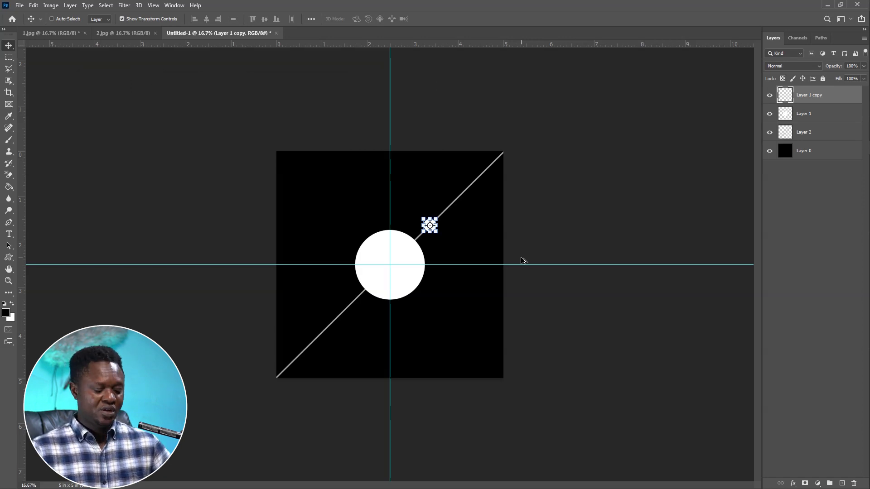
Repeat the rotation with duplication seven times to form a ring of eight small circles around the large one.
{"action": "key", "text": "ctrl+alt+shift+t"}
{"action": "key", "text": "ctrl+alt+shift+t"}
{"action": "key", "text": "ctrl+alt+shift+t"}
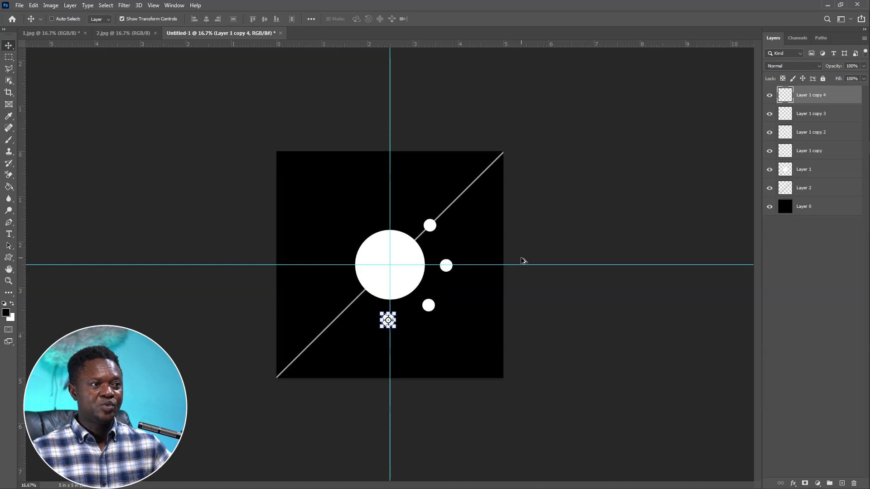
{"action": "key", "text": "ctrl+alt+shift+t"}
{"action": "key", "text": "ctrl+alt+shift+t"}
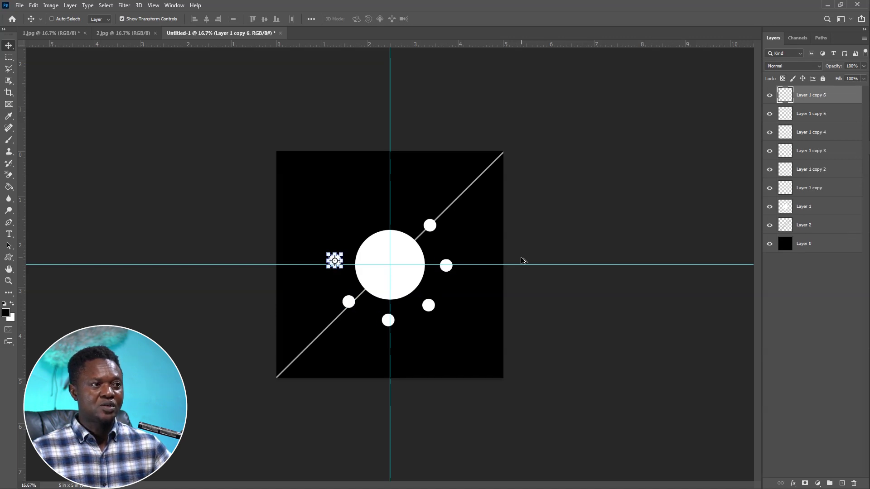
{"action": "key", "text": "ctrl+alt+shift+t"}
{"action": "key", "text": "ctrl+alt+shift+t"}
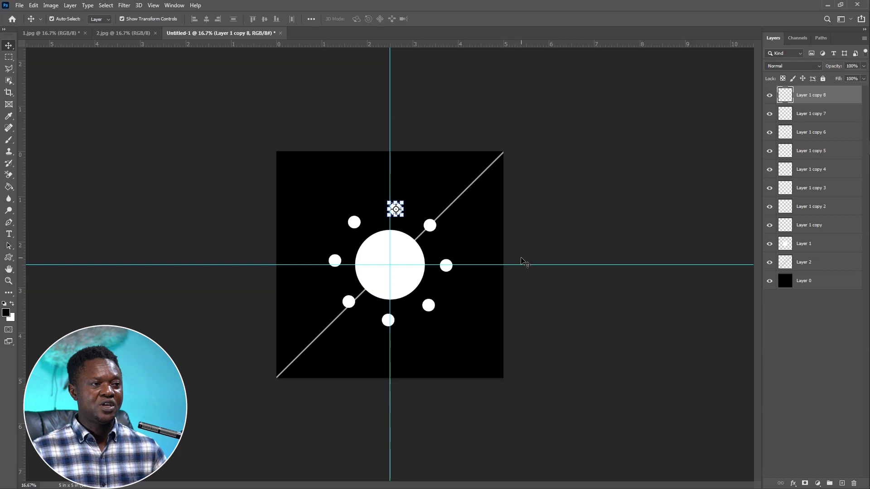
Merge the small-circle layers from Layer 1 copy through Layer 1 copy 8 into a single layer.
{"action": "key", "text": "ctrl+plus"}
{"action": "left_click", "coordinate": [812, 224]}
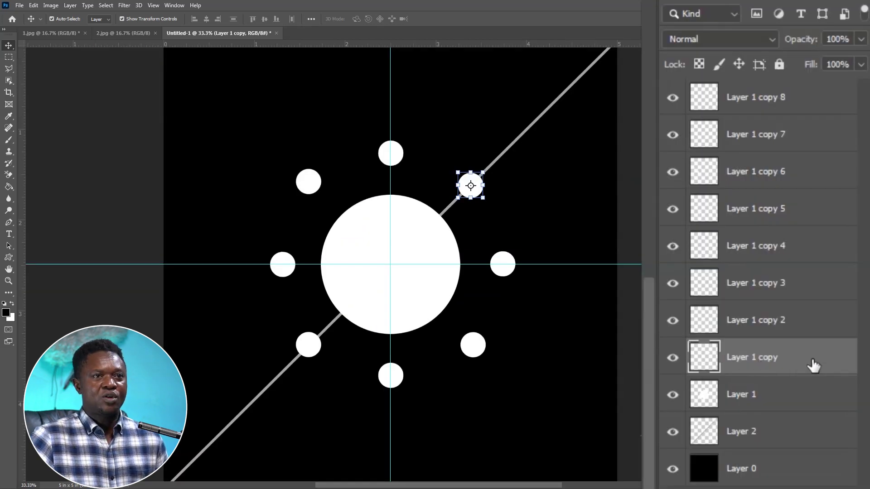
{"action": "left_click", "coordinate": [771, 101], "text": "shift"}
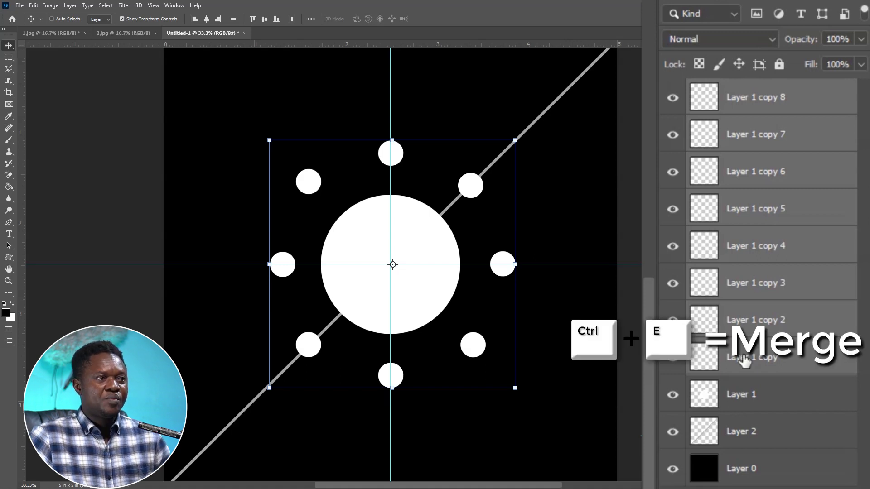
{"action": "key", "text": "ctrl+e"}
Shift the merged ring of small circles off-centre and nudge it back into alignment with the centre guides.
{"action": "mouse_move", "coordinate": [445, 171]}
{"action": "left_mouse_down"}
{"action": "mouse_move", "coordinate": [486, 134]}
{"action": "mouse_move", "coordinate": [480, 162]}
{"action": "mouse_move", "coordinate": [447, 203]}
{"action": "mouse_move", "coordinate": [428, 132]}
{"action": "mouse_move", "coordinate": [474, 220]}
{"action": "mouse_move", "coordinate": [460, 163]}
{"action": "left_mouse_up"}
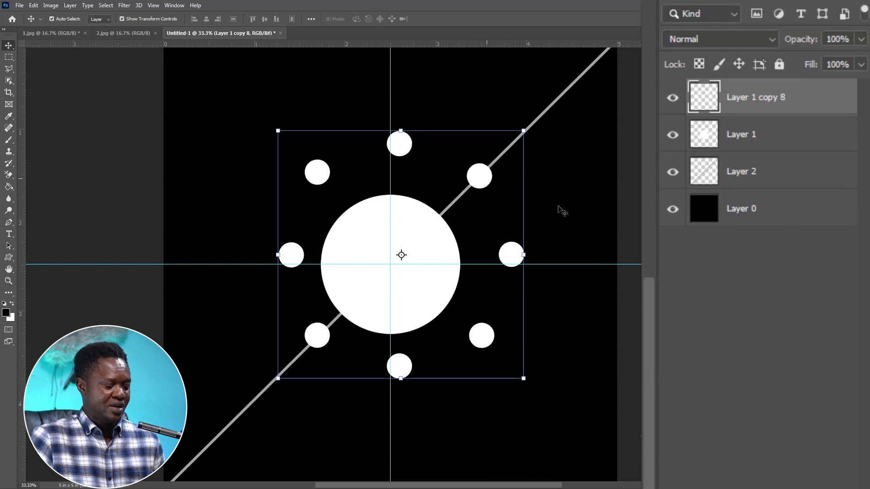
{"action": "key", "text": "shift+Left"}
{"action": "key", "text": "shift+Left"}
{"action": "key", "text": "shift+Left"}
{"action": "key", "text": "shift+Left"}
{"action": "key", "text": "shift+Left"}
{"action": "key", "text": "shift+Down"}
{"action": "key", "text": "shift+Down"}
{"action": "key", "text": "shift+Down"}
{"action": "key", "text": "shift+Down"}
{"action": "key", "text": "shift+Down"}
{"action": "key", "text": "shift+Down"}
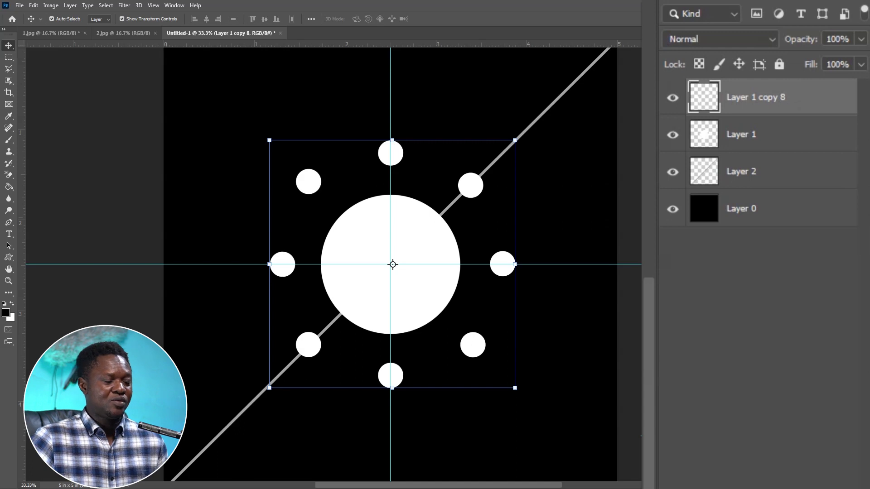
Duplicate the merged ring layer and select the original, Layer 1 copy 8.
{"action": "key", "text": "ctrl"}
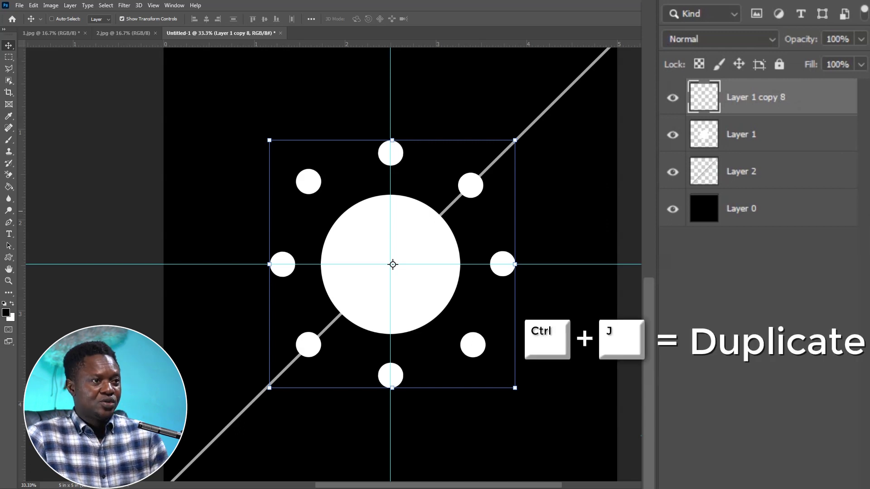
{"action": "key", "text": "ctrl+j"}
{"action": "left_click", "coordinate": [739, 127]}
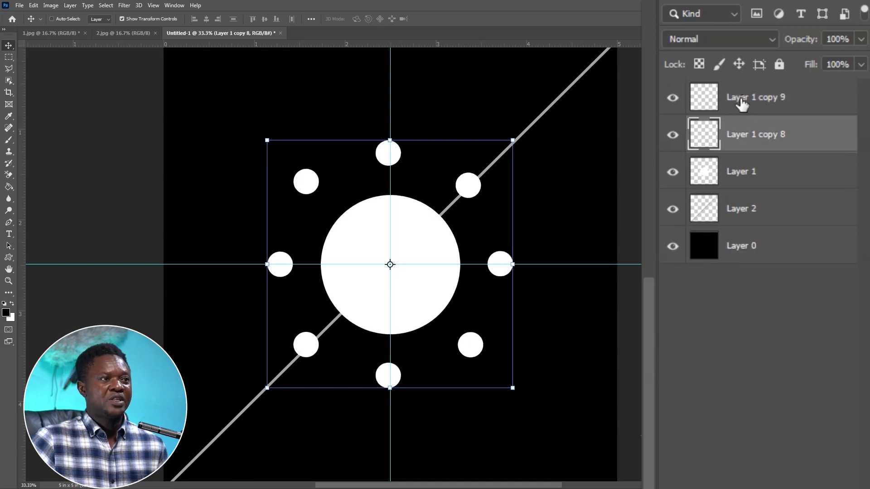
Rotate the duplicated ring, Layer 1 copy 9, about -22.25° around the centre so its circles fill the gaps in the original ring.
{"action": "left_click", "coordinate": [742, 101]}
{"action": "left_click_drag", "start_coordinate": [431, 231], "coordinate": [365, 204]}
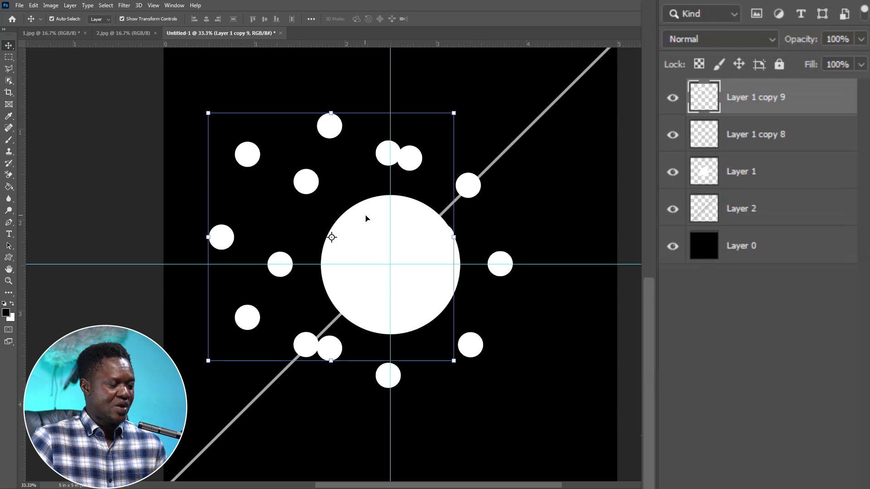
{"action": "left_click_drag", "start_coordinate": [331, 236], "coordinate": [389, 262]}
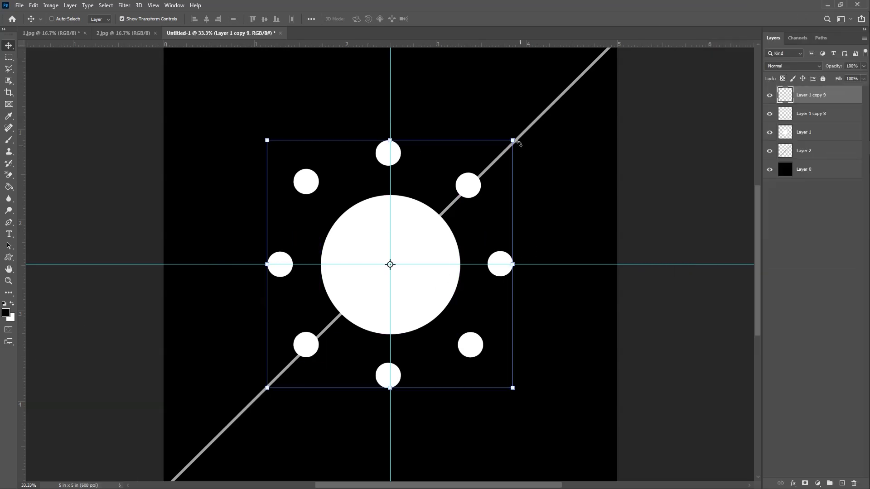
{"action": "left_click_drag", "start_coordinate": [521, 135], "coordinate": [458, 104]}
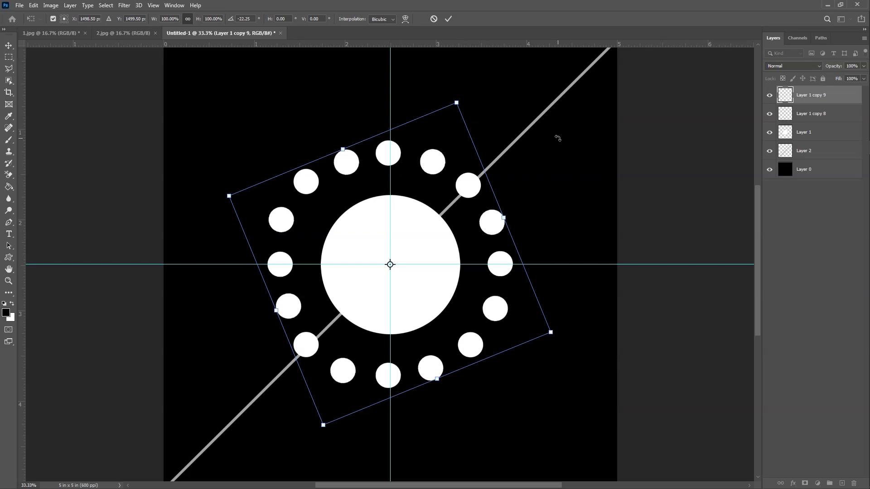
{"action": "key", "text": "Return"}
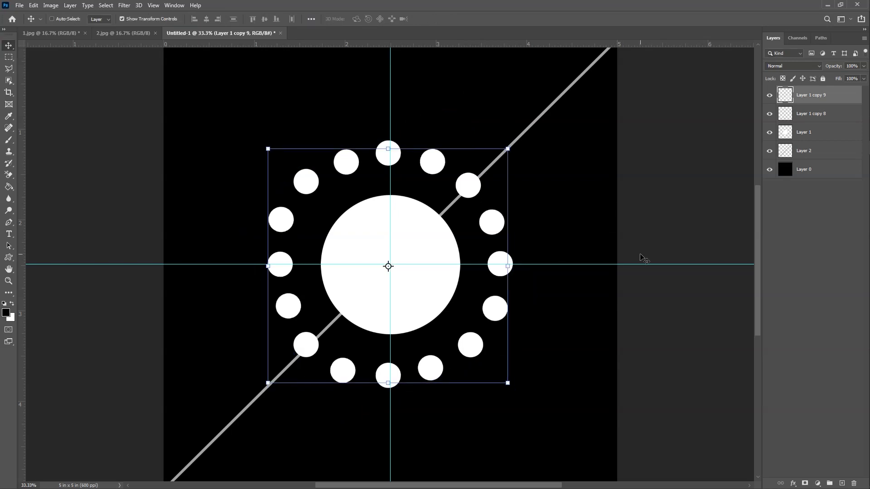
Merge Layer 1 copy 9 and Layer 1 copy 8 into a single ring layer.
{"action": "key", "text": "ctrl+minus"}
{"action": "key", "text": "ctrl+minus"}
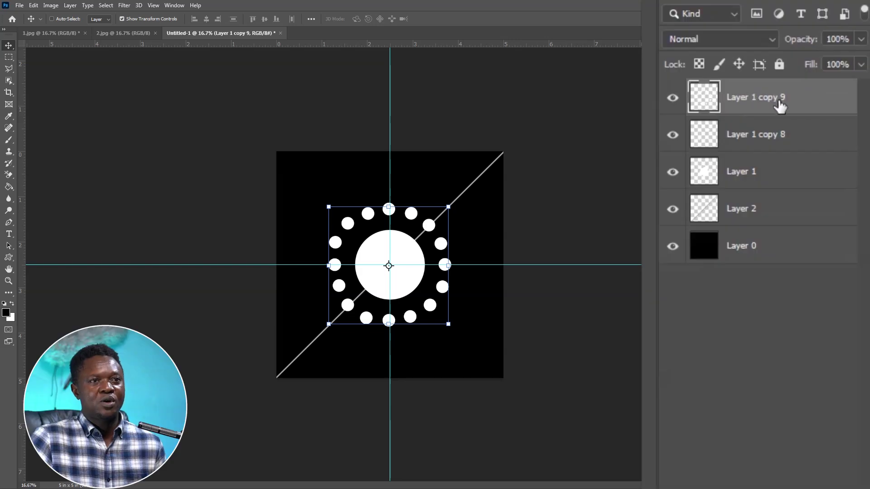
{"action": "left_click", "coordinate": [780, 140], "text": "shift"}
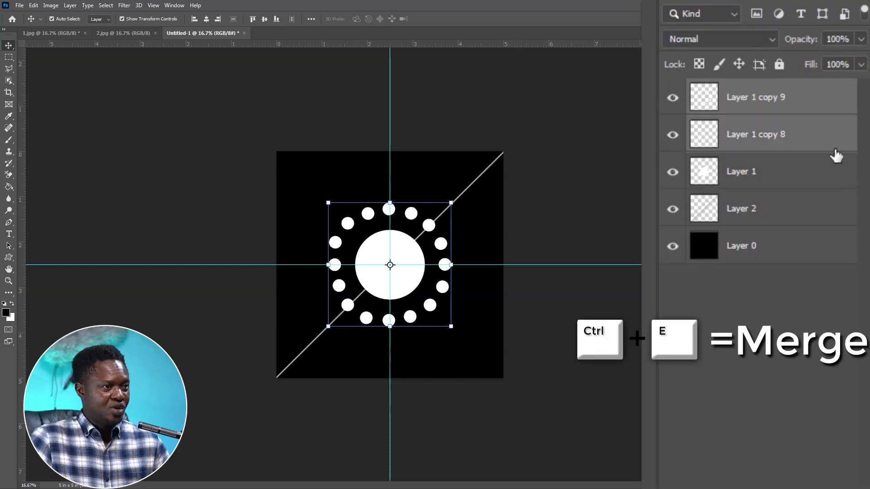
{"action": "key", "text": "ctrl+e"}
{"action": "left_click_drag", "start_coordinate": [455, 200], "coordinate": [455, 196]}
{"action": "key", "text": "ctrl+z"}
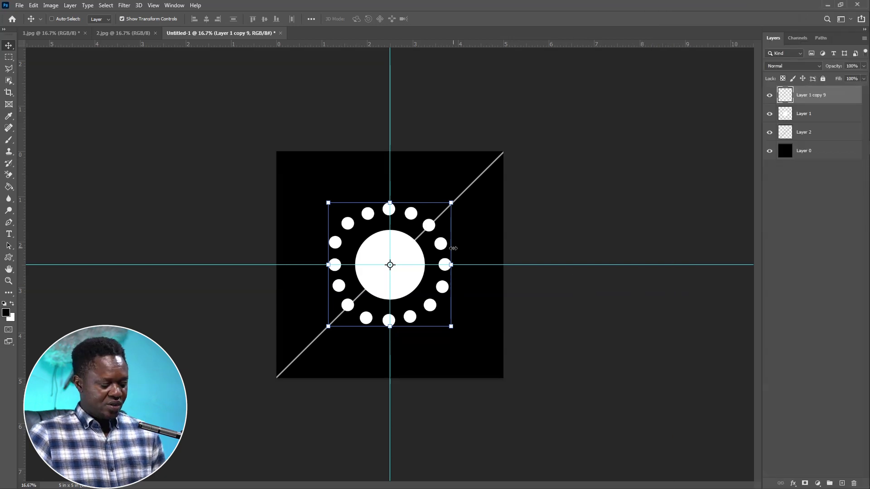
Duplicate the merged ring and enlarge the copy from its centre to form a second ring outside the first.
{"action": "key", "text": "ctrl+j"}
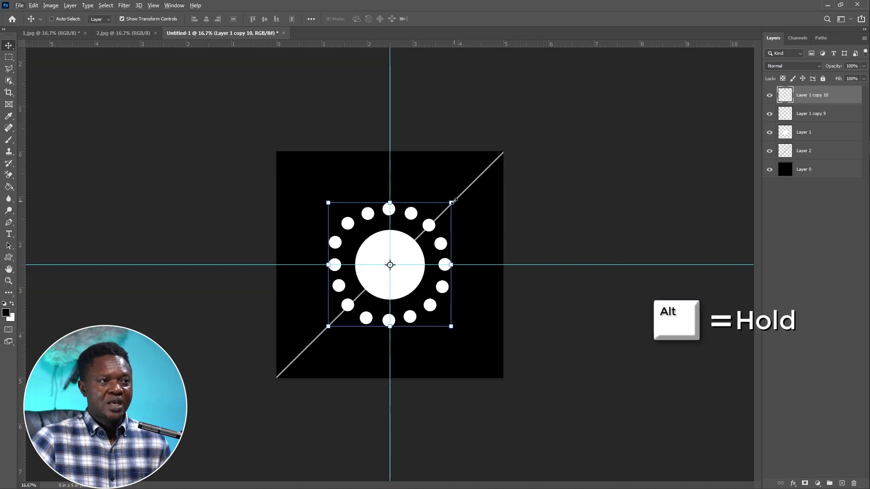
{"action": "left_click_drag", "start_coordinate": [452, 203], "coordinate": [488, 186]}
{"action": "key", "text": "Return"}
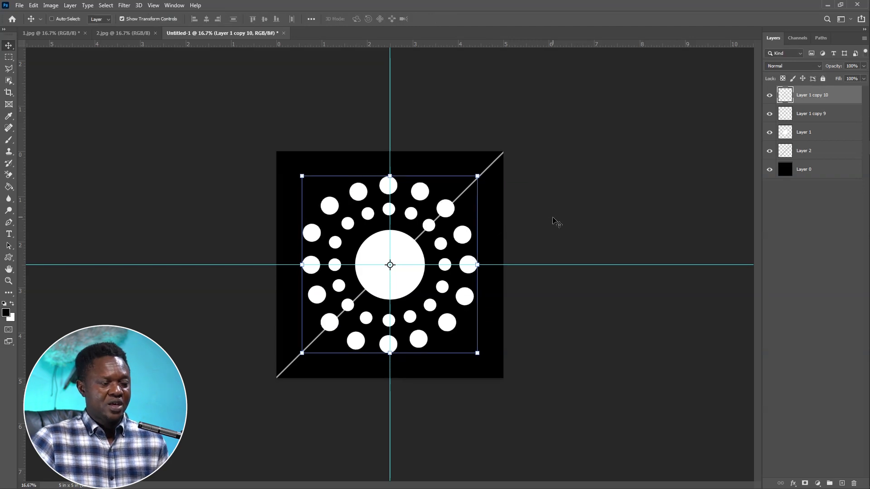
Duplicate the second ring and scale the copy to about 142% from its centre to form a third, outermost ring.
{"action": "key", "text": "ctrl+j"}
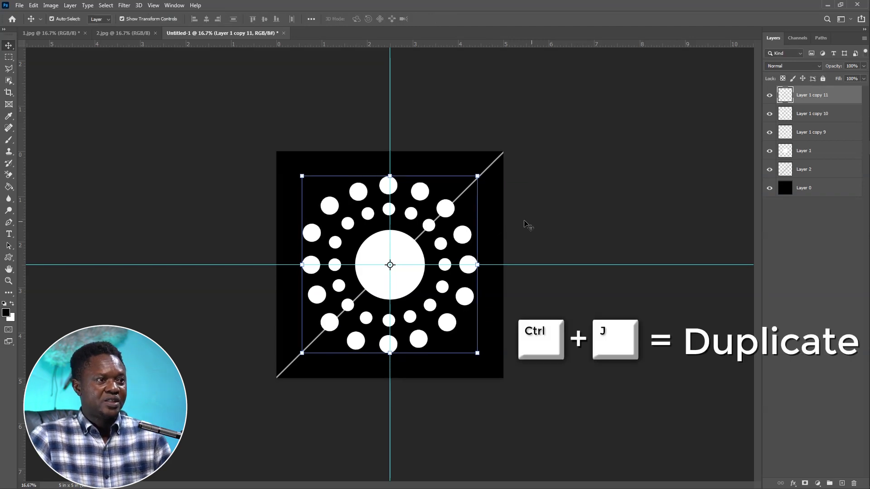
{"action": "key", "text": "ctrl+t"}
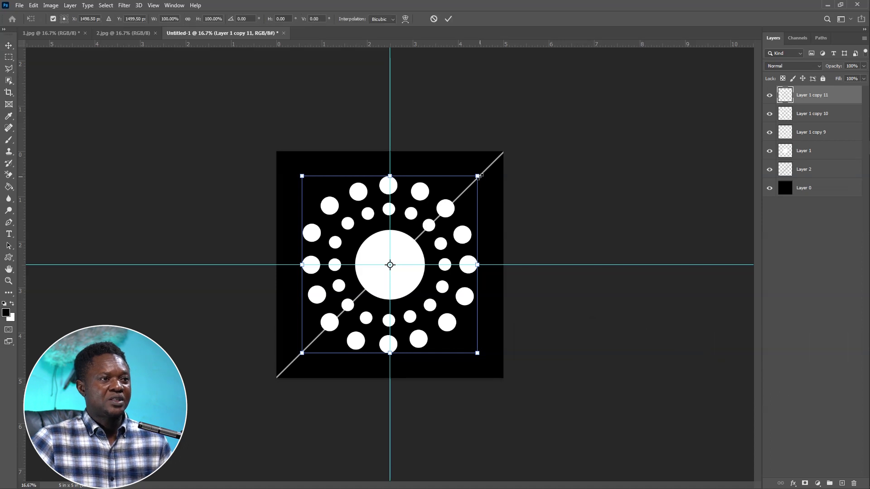
{"action": "left_click_drag", "start_coordinate": [477, 175], "coordinate": [517, 144]}
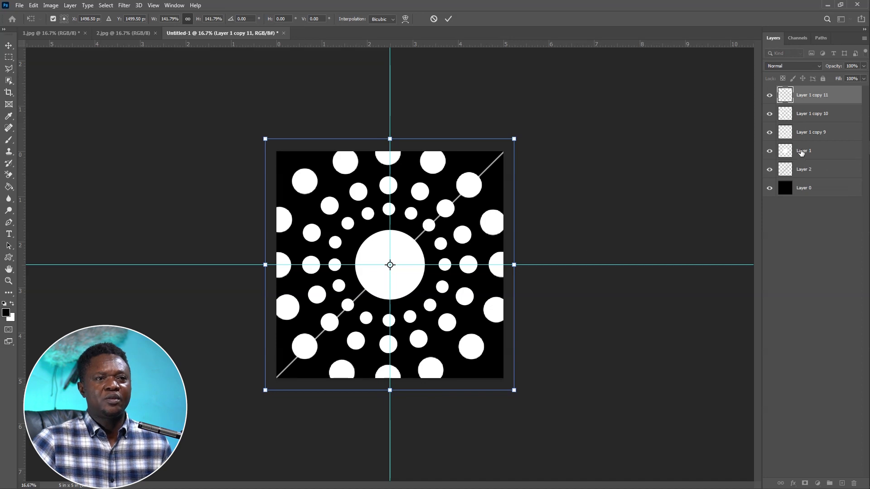
{"action": "key", "text": "Return"}
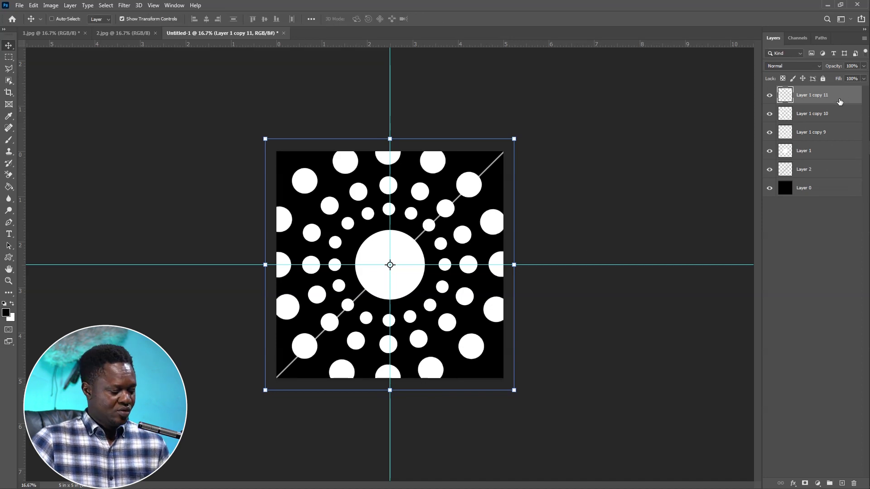
Scale down Layer 1 copy 11 through Layer 2 together from the centre so all the circles fit inside the black canvas.
{"action": "left_click", "coordinate": [825, 172], "text": "shift"}
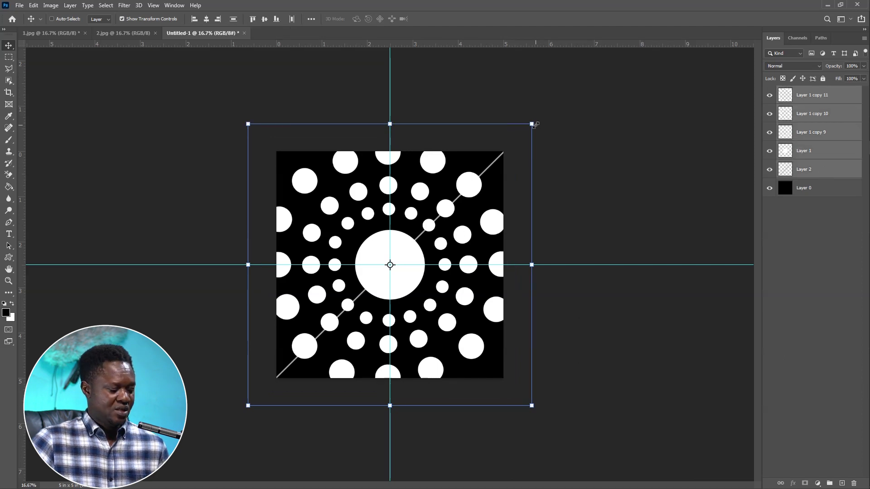
{"action": "left_click_drag", "start_coordinate": [533, 124], "coordinate": [515, 151]}
{"action": "key", "text": "Return"}
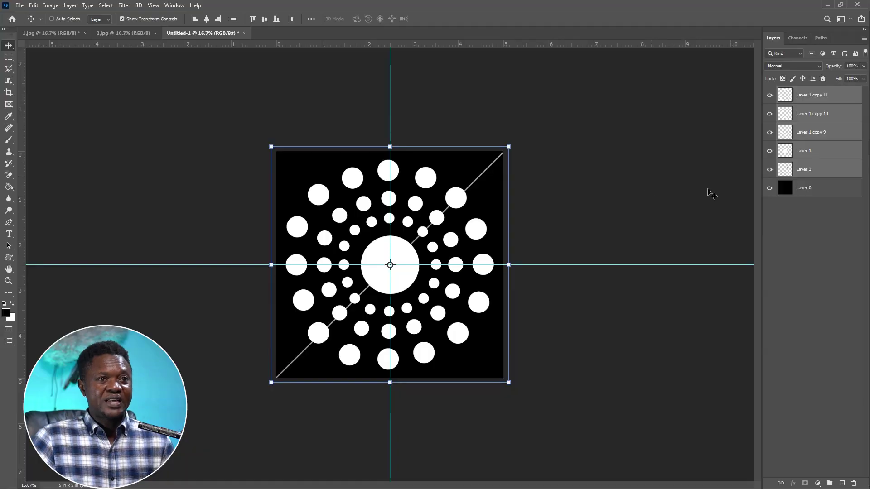
Delete the diagonal line on Layer 2 and merge the centre circle and all three ring layers into one layer.
{"action": "left_click", "coordinate": [834, 175]}
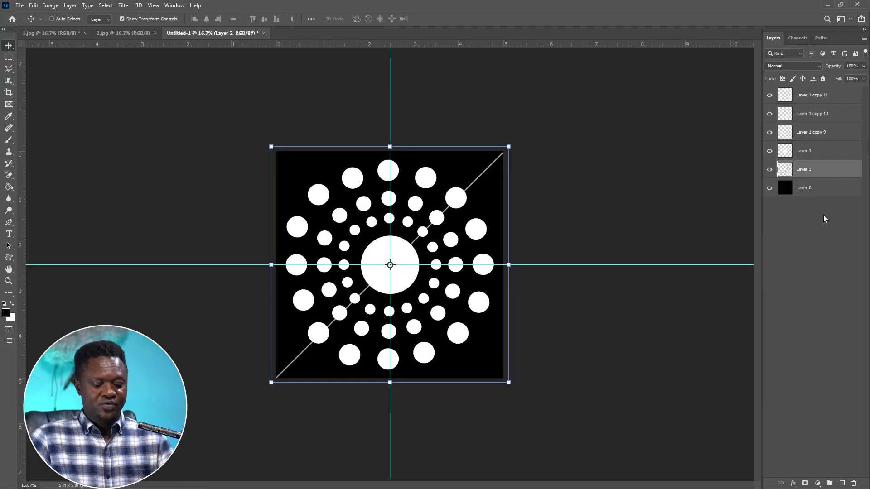
{"action": "key", "text": "Delete"}
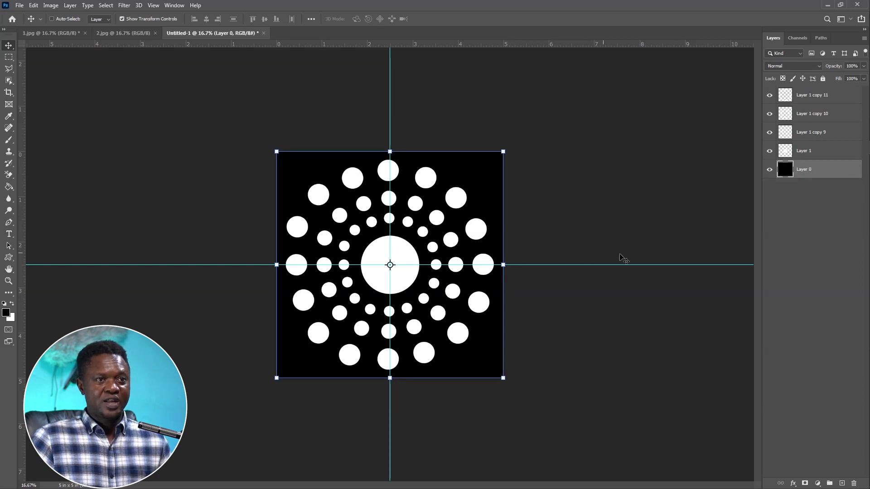
{"action": "left_click", "coordinate": [820, 155]}
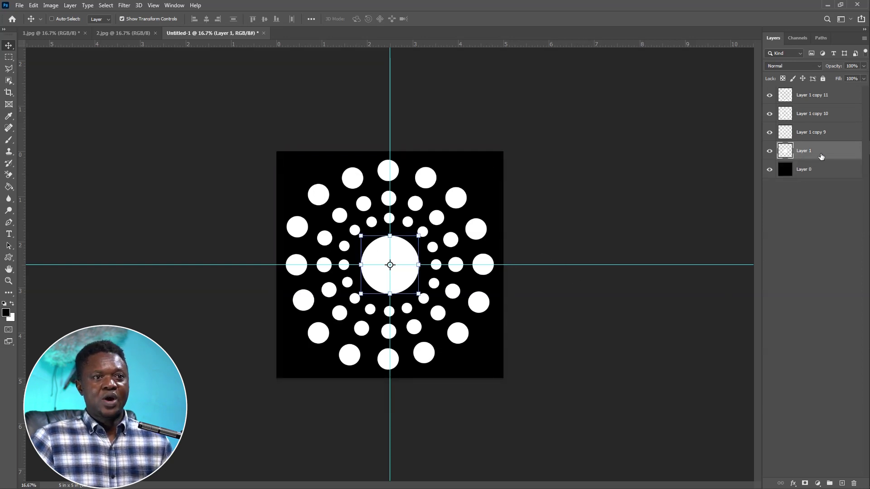
{"action": "left_click", "coordinate": [808, 95], "text": "shift"}
{"action": "key", "text": "ctrl+e"}
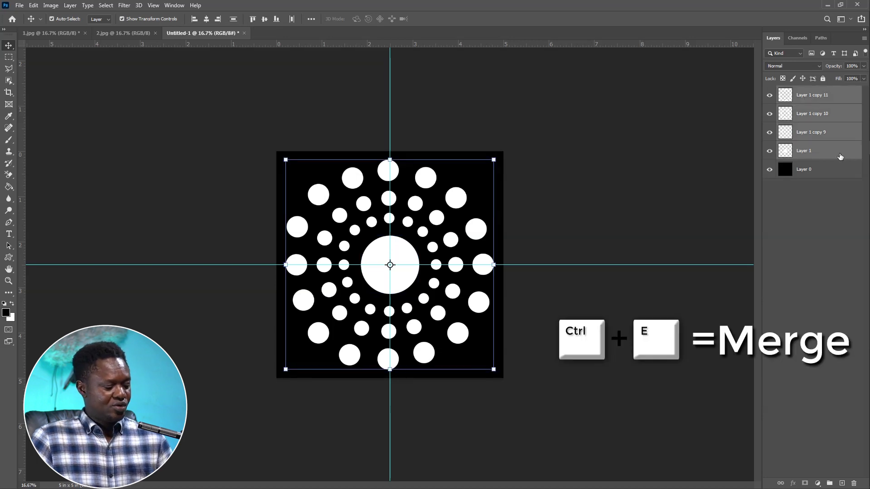
{"action": "key", "text": "ctrl+e"}
{"action": "mouse_move", "coordinate": [477, 215]}
{"action": "left_mouse_down"}
{"action": "mouse_move", "coordinate": [501, 196]}
{"action": "mouse_move", "coordinate": [440, 208]}
{"action": "mouse_move", "coordinate": [492, 199]}
{"action": "mouse_move", "coordinate": [494, 233]}
{"action": "mouse_move", "coordinate": [467, 217]}
{"action": "mouse_move", "coordinate": [476, 232]}
{"action": "left_mouse_up"}
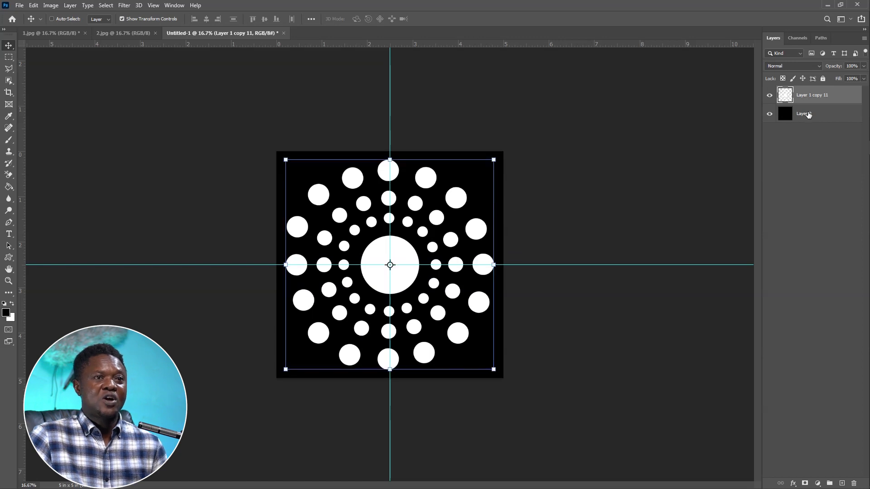
Delete the black Layer 0 and move the circle pattern into the 2.jpg document, positioned over the upper part of the portrait.
{"action": "left_click", "coordinate": [809, 115]}
{"action": "key", "text": "Delete"}
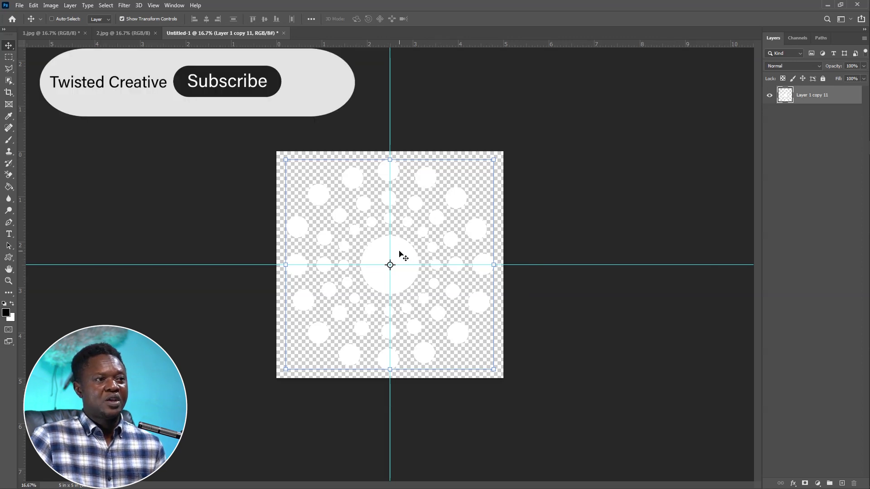
{"action": "left_click_drag", "start_coordinate": [399, 254], "coordinate": [137, 34]}
{"action": "left_click_drag", "start_coordinate": [423, 214], "coordinate": [404, 226]}
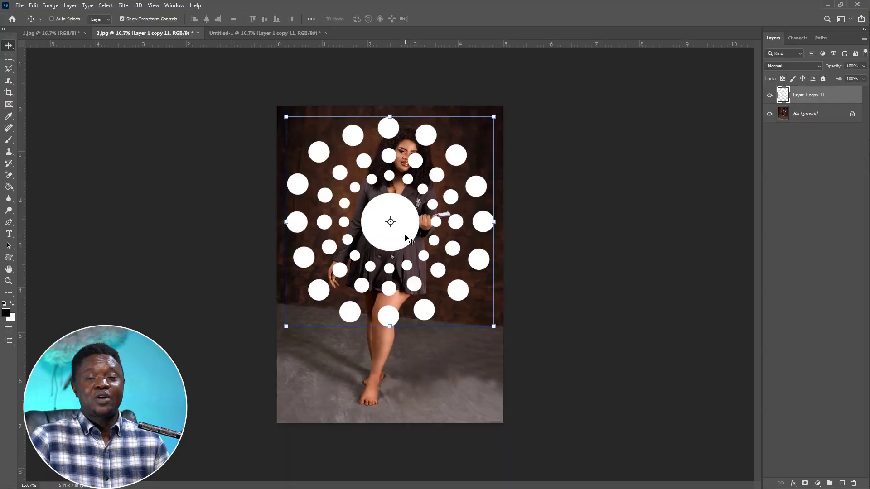
Rename the circle pattern layer as light.
{"action": "double_click", "coordinate": [796, 96]}
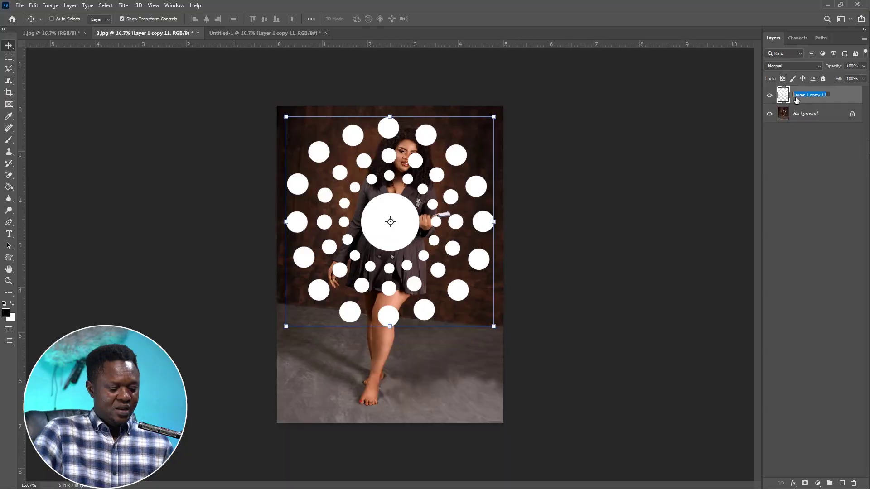
{"action": "key", "text": "BackSpace"}
{"action": "type", "text": "light"}
{"action": "key", "text": "Return"}
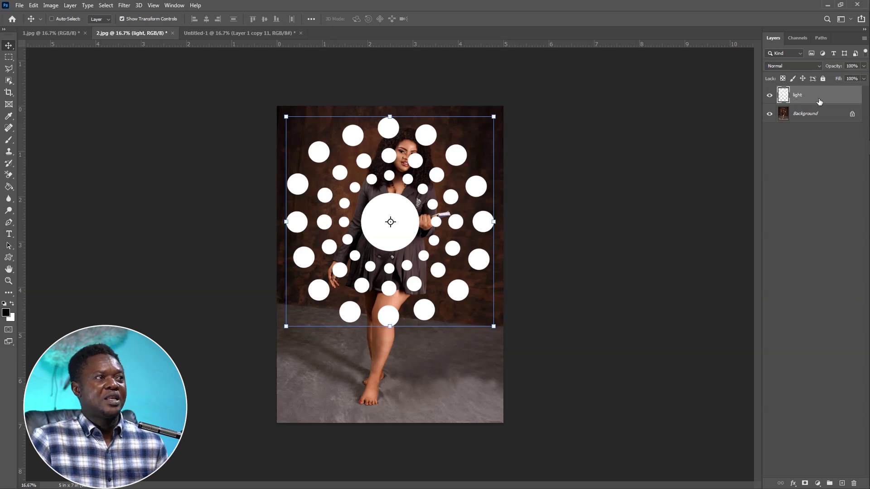
Apply a Gaussian Blur with a radius of 16 pixels to the light layer.
{"action": "left_click", "coordinate": [124, 5]}
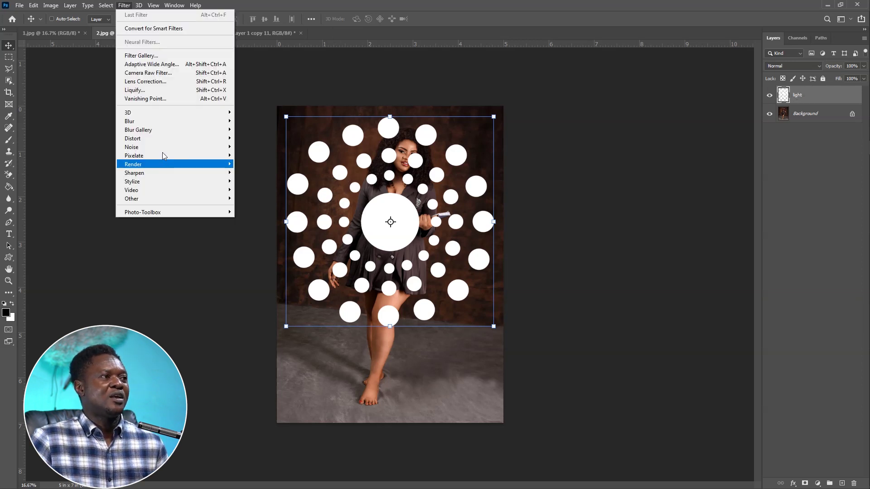
{"action": "mouse_move", "coordinate": [157, 119]}
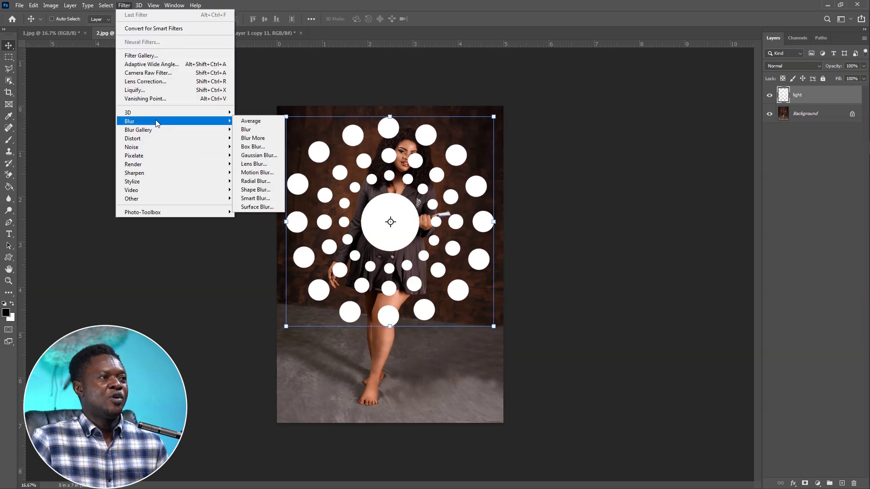
{"action": "left_click", "coordinate": [269, 156]}
{"action": "left_click_drag", "start_coordinate": [742, 353], "coordinate": [739, 352]}
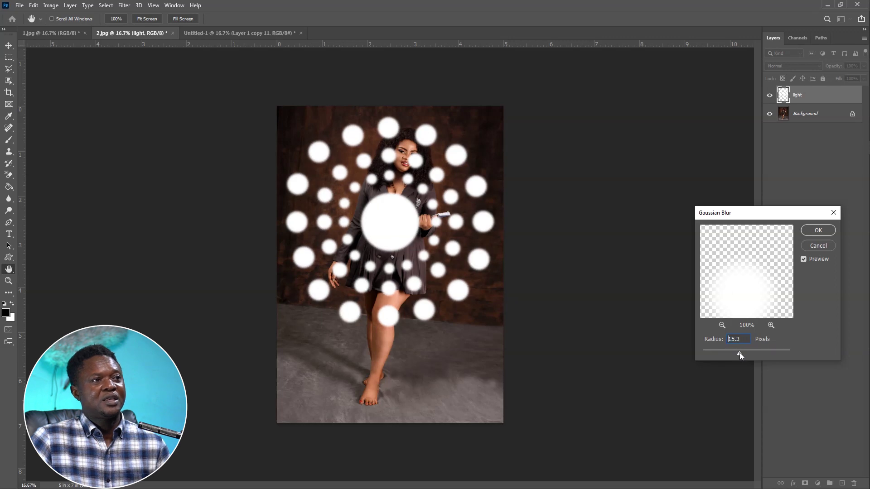
{"action": "type", "text": "16"}
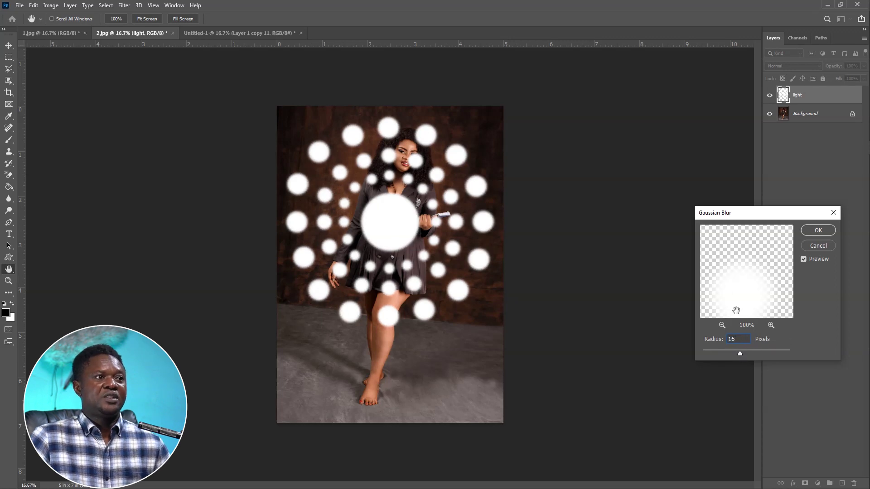
{"action": "left_click", "coordinate": [818, 232]}
Set the light layer's blend mode to Overlay.
{"action": "key", "text": "v"}
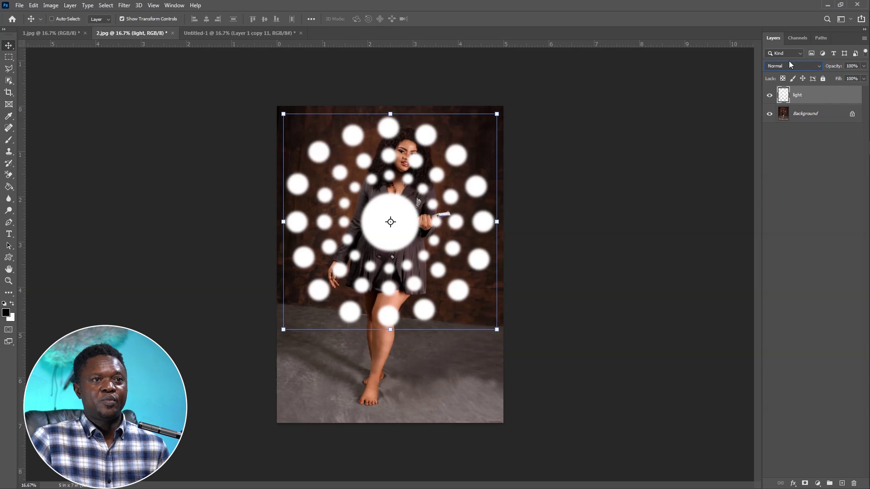
{"action": "left_click", "coordinate": [790, 65]}
{"action": "left_click", "coordinate": [779, 179]}
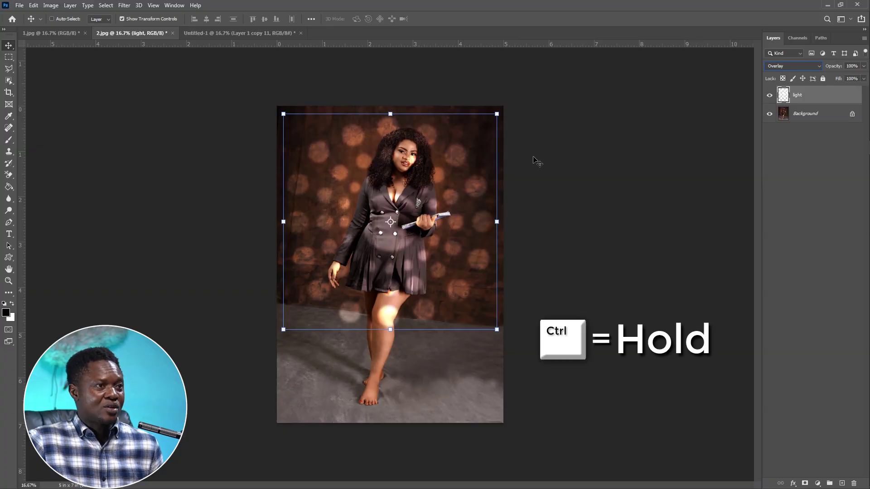
Distort the light layer's corners into a perspective shape that narrows towards the portrait's right side, and shift it slightly up and left.
{"action": "key", "text": "ctrl"}
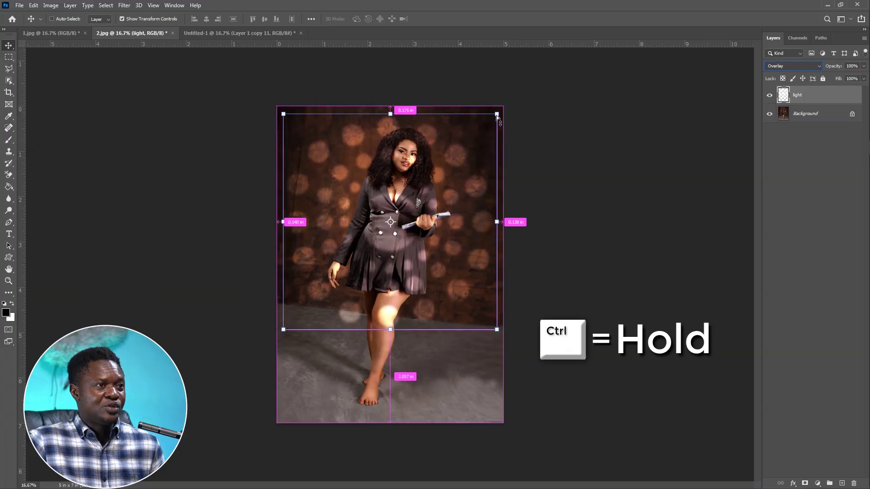
{"action": "left_click_drag", "start_coordinate": [497, 115], "coordinate": [473, 158]}
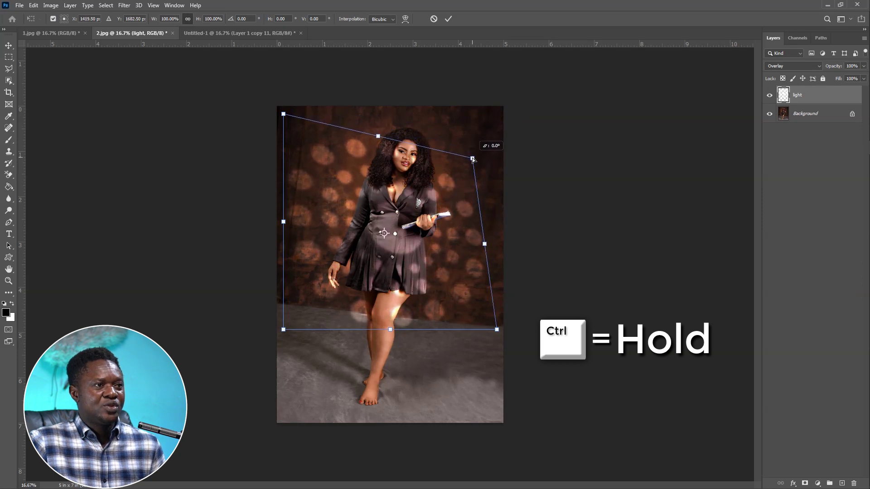
{"action": "left_click_drag", "start_coordinate": [497, 329], "coordinate": [461, 285]}
{"action": "left_click_drag", "start_coordinate": [472, 162], "coordinate": [484, 116]}
{"action": "left_click_drag", "start_coordinate": [462, 287], "coordinate": [497, 235]}
{"action": "mouse_move", "coordinate": [486, 124]}
{"action": "left_mouse_down"}
{"action": "mouse_move", "coordinate": [485, 143]}
{"action": "mouse_move", "coordinate": [489, 117]}
{"action": "left_mouse_up"}
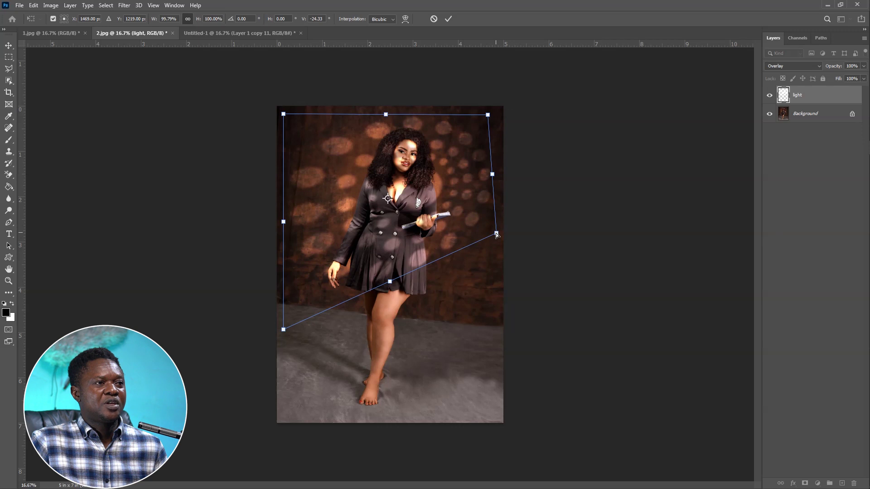
{"action": "left_click_drag", "start_coordinate": [283, 335], "coordinate": [286, 363]}
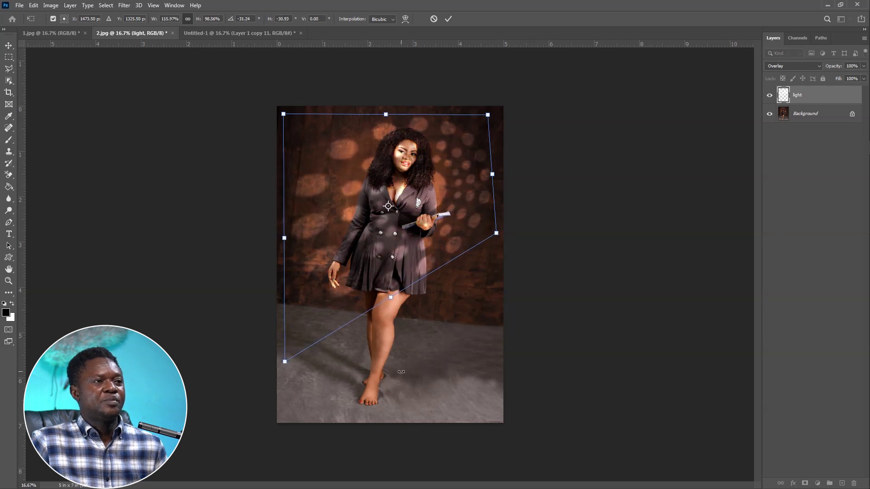
{"action": "left_click_drag", "start_coordinate": [459, 203], "coordinate": [456, 197]}
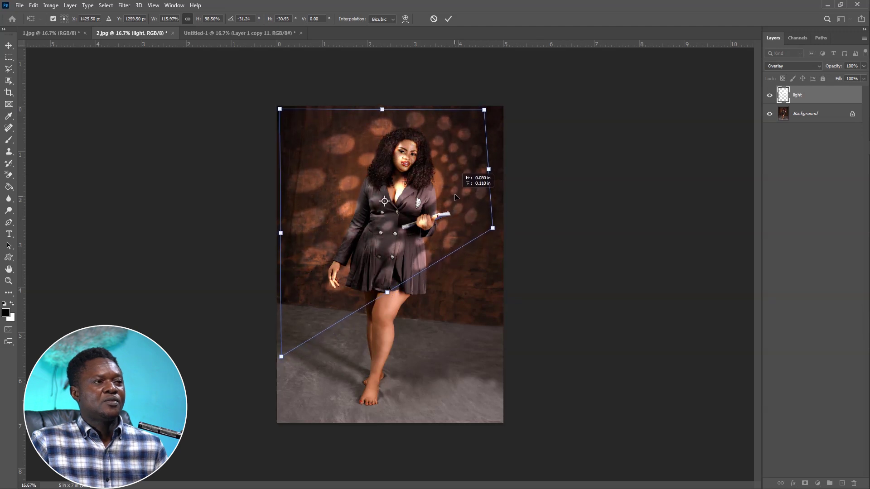
{"action": "key", "text": "Return"}
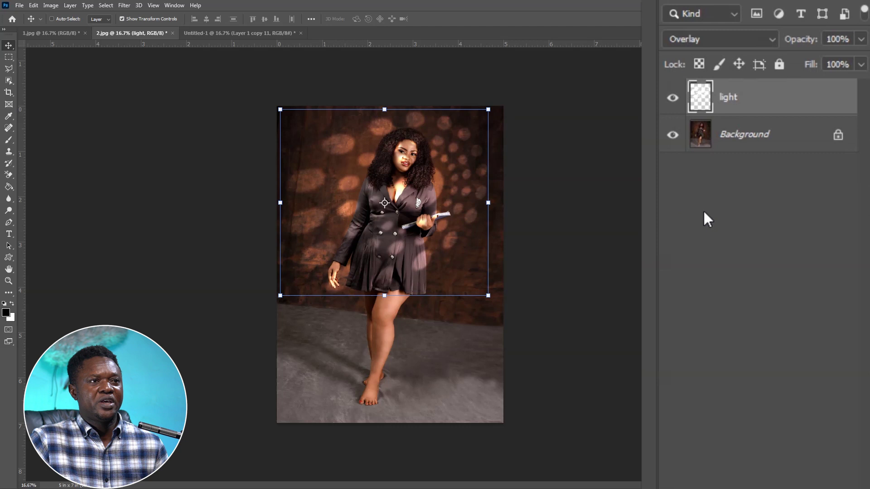
Select the woman on the Background layer with the Object Selection tool.
{"action": "left_click", "coordinate": [746, 145]}
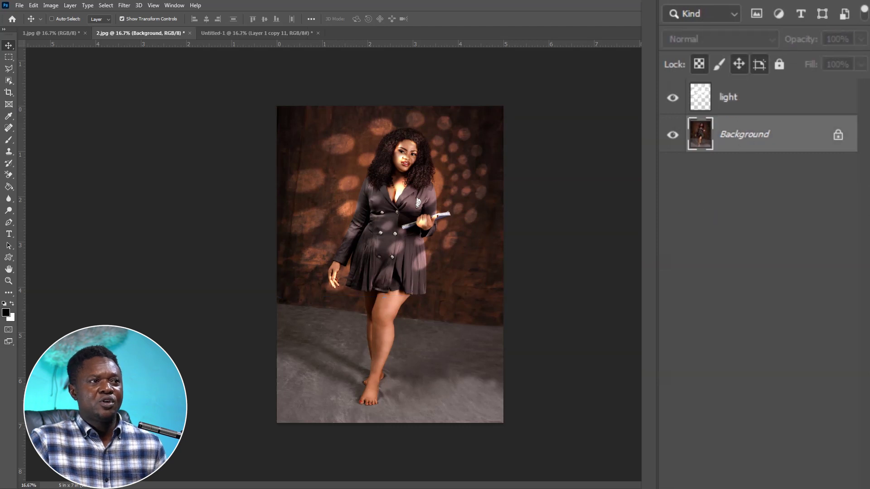
{"action": "left_click", "coordinate": [8, 80]}
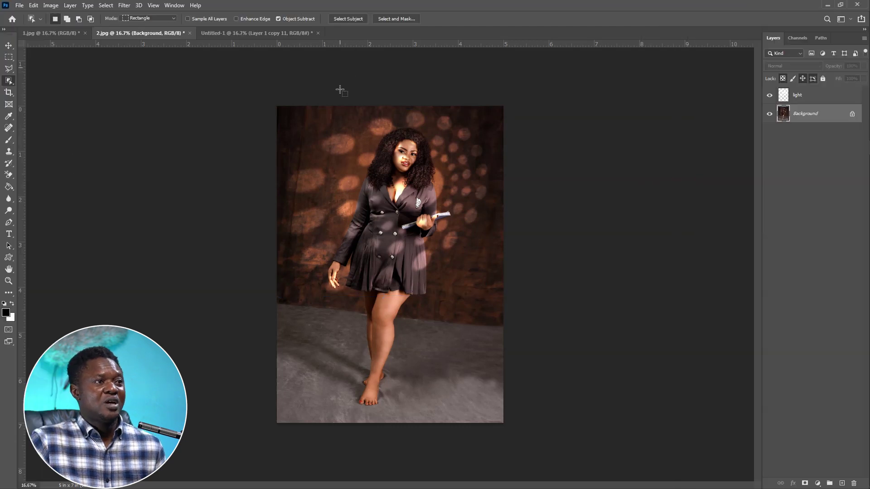
{"action": "left_click_drag", "start_coordinate": [321, 100], "coordinate": [482, 392]}
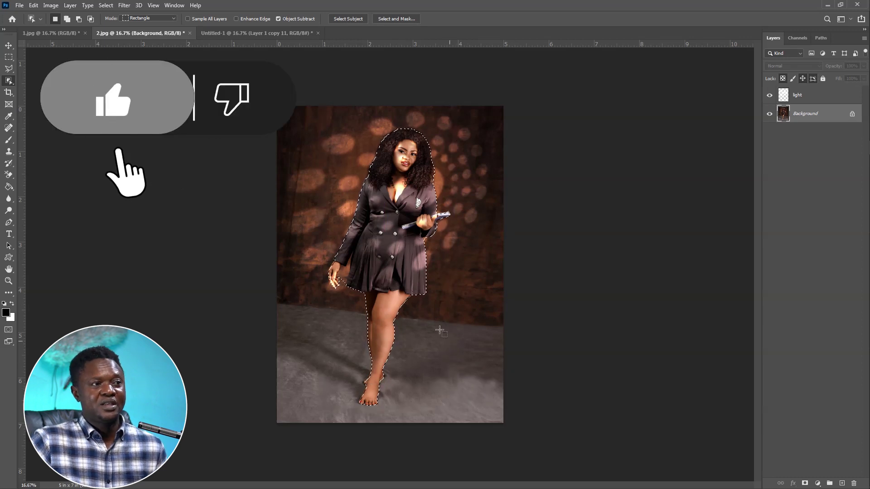
Subtract the background gap between the woman's lowered arm and her dress from the selection with the Polygonal Lasso.
{"action": "scroll", "coordinate": [375, 297], "scroll_direction": "up", "scroll_amount": 4}
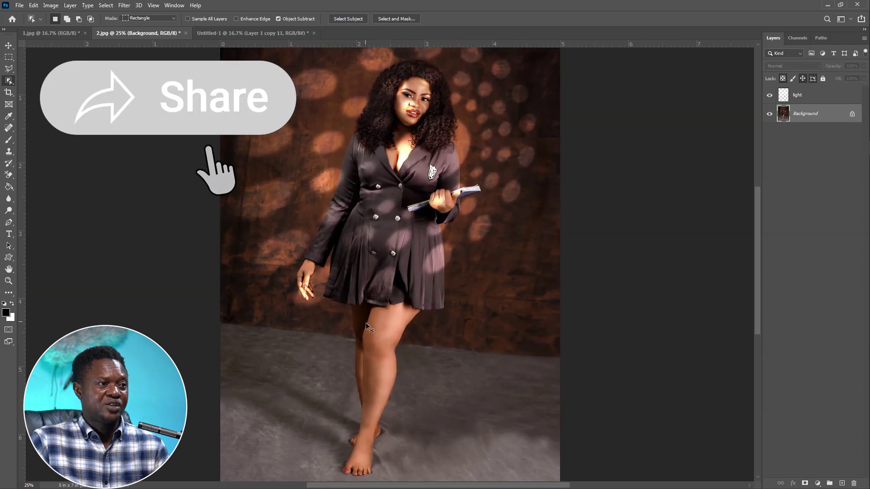
{"action": "scroll", "coordinate": [372, 347], "scroll_direction": "up", "scroll_amount": 1}
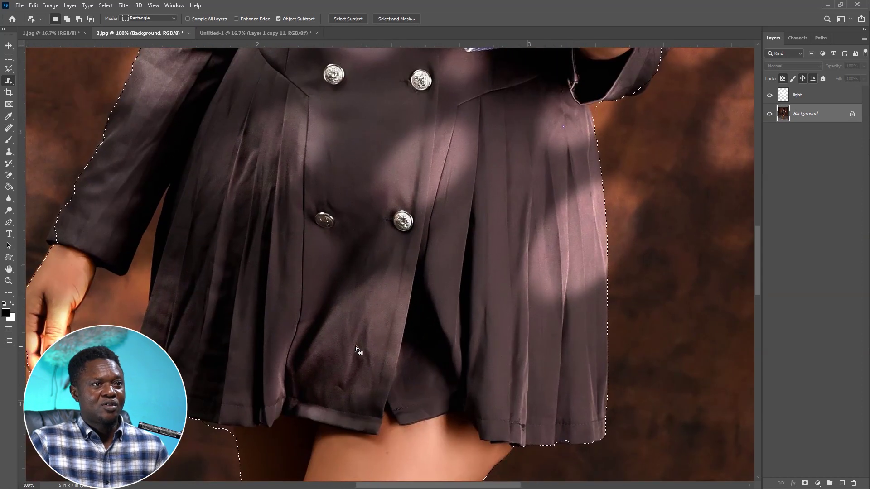
{"action": "left_click_drag", "start_coordinate": [355, 347], "coordinate": [583, 335]}
{"action": "key", "text": "l"}
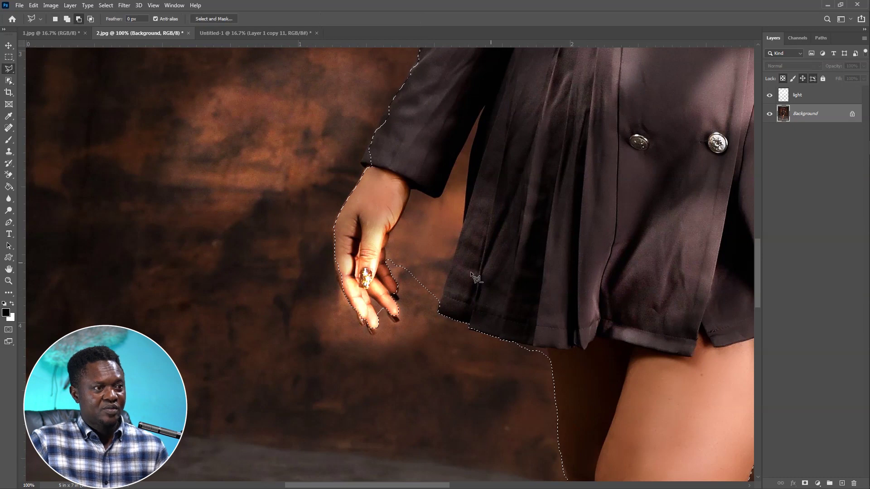
{"action": "scroll", "coordinate": [386, 265], "scroll_direction": "up", "scroll_amount": 2}
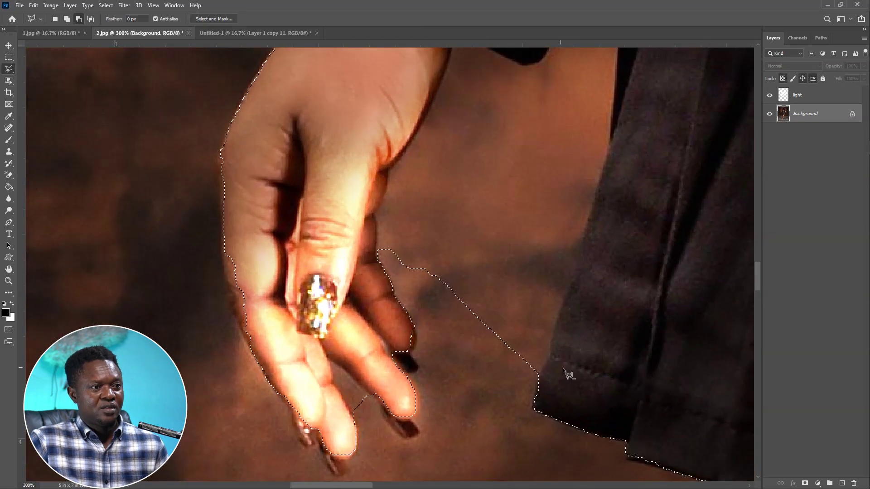
{"action": "left_click", "coordinate": [539, 375]}
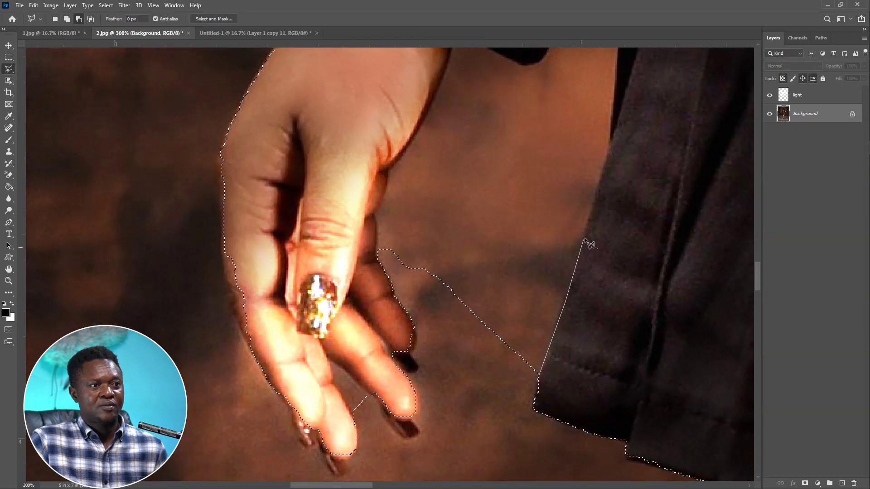
{"action": "left_click_drag", "start_coordinate": [588, 243], "coordinate": [576, 349]}
{"action": "left_click_drag", "start_coordinate": [589, 115], "coordinate": [567, 247]}
{"action": "left_click", "coordinate": [590, 172]}
{"action": "left_click_drag", "start_coordinate": [471, 417], "coordinate": [535, 188]}
{"action": "left_click", "coordinate": [526, 208]}
{"action": "left_click", "coordinate": [505, 218]}
{"action": "left_click", "coordinate": [433, 196]}
{"action": "left_click", "coordinate": [426, 224]}
{"action": "scroll", "coordinate": [385, 306], "scroll_direction": "down", "scroll_amount": 3}
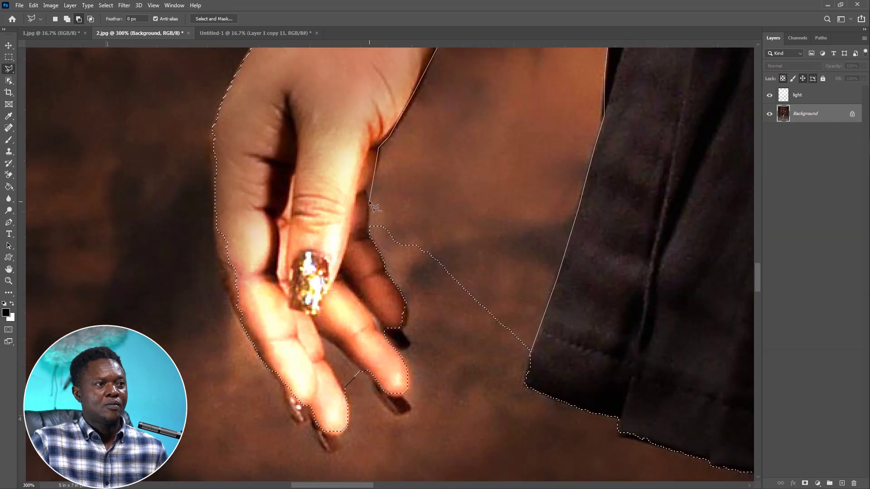
{"action": "scroll", "coordinate": [475, 281], "scroll_direction": "down", "scroll_amount": 5}
{"action": "scroll", "coordinate": [488, 334], "scroll_direction": "down", "scroll_amount": 2}
{"action": "left_click", "coordinate": [572, 328]}
Subtract the small background area below the cuff of the book-holding arm, beside the dress, from the selection.
{"action": "scroll", "coordinate": [572, 328], "scroll_direction": "up", "scroll_amount": 4}
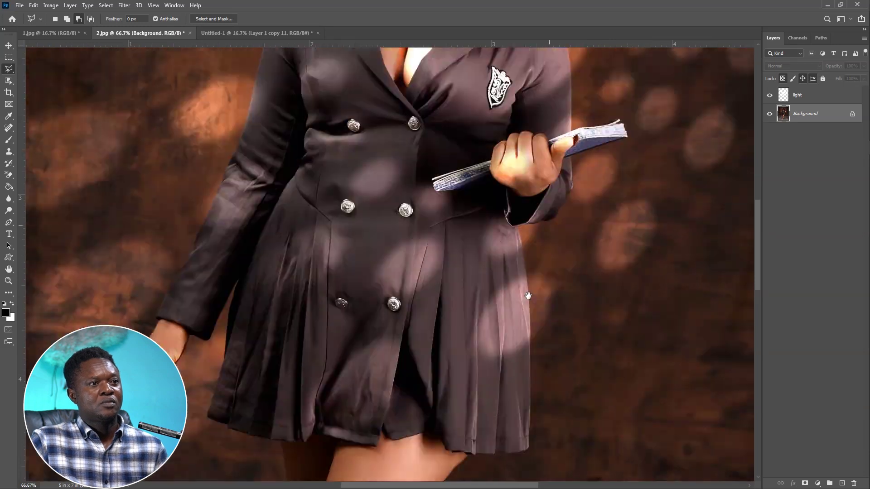
{"action": "scroll", "coordinate": [522, 237], "scroll_direction": "up", "scroll_amount": 3}
{"action": "left_click", "coordinate": [499, 247]}
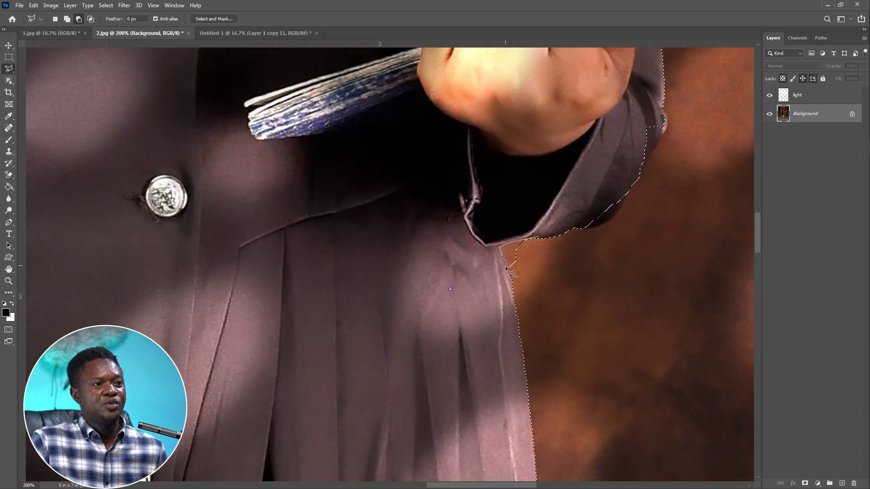
{"action": "double_click", "coordinate": [540, 259]}
{"action": "scroll", "coordinate": [607, 165], "scroll_direction": "down", "scroll_amount": 3}
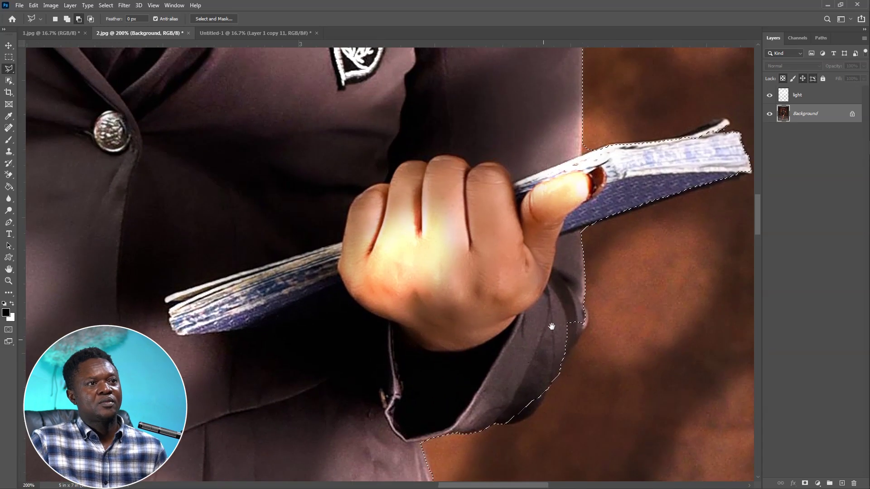
{"action": "scroll", "coordinate": [533, 349], "scroll_direction": "up", "scroll_amount": 6}
{"action": "scroll", "coordinate": [540, 326], "scroll_direction": "down", "scroll_amount": 7}
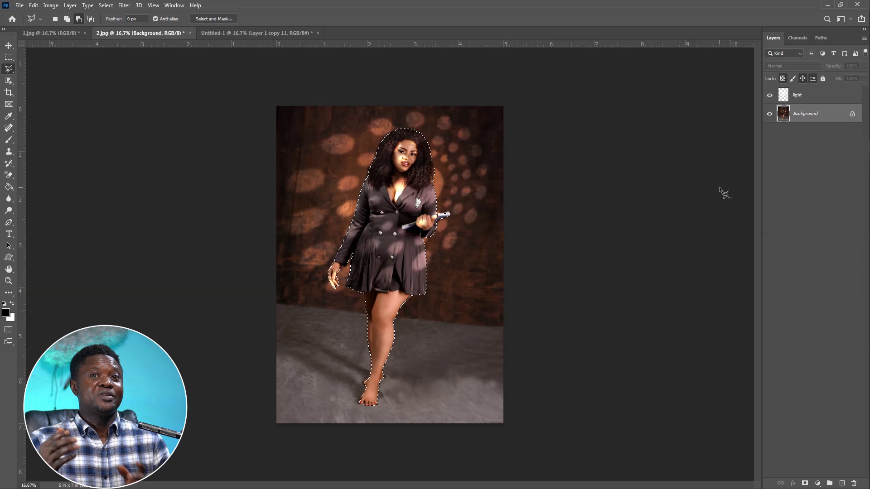
Feather the selection by 2 pixels and clear the light layer inside it, leaving nothing selected.
{"action": "left_click", "coordinate": [805, 95]}
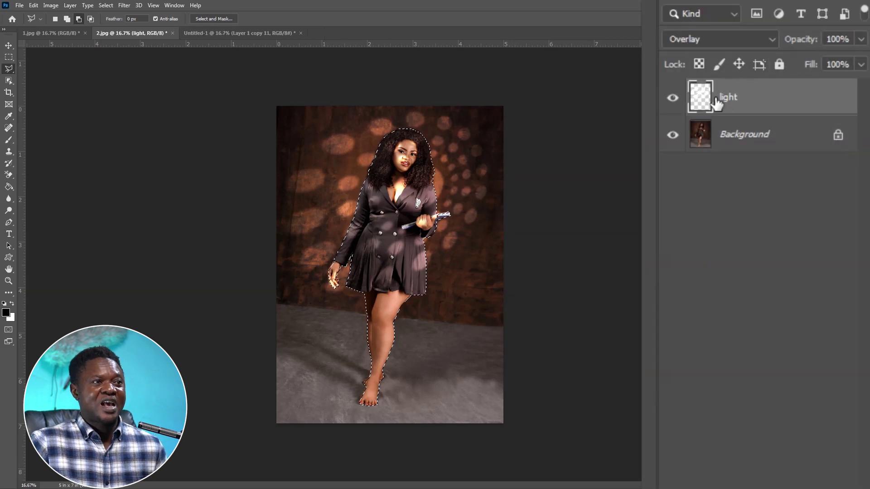
{"action": "right_click", "coordinate": [397, 167]}
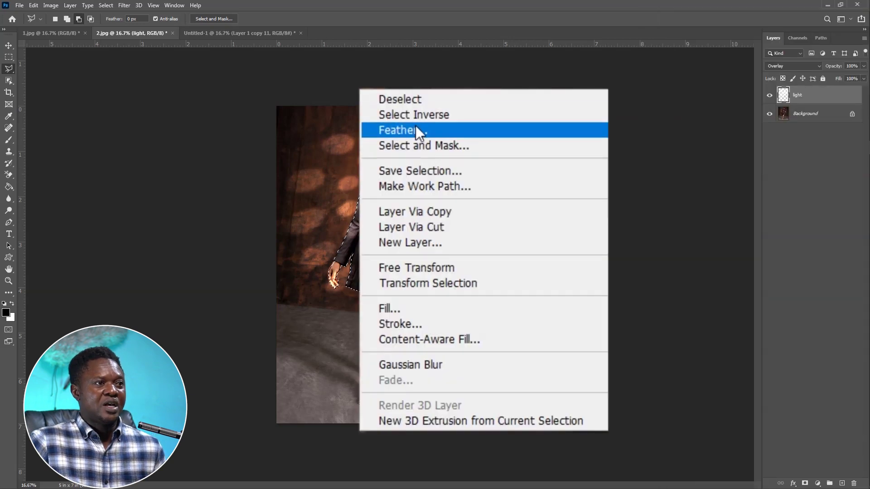
{"action": "left_click", "coordinate": [424, 193]}
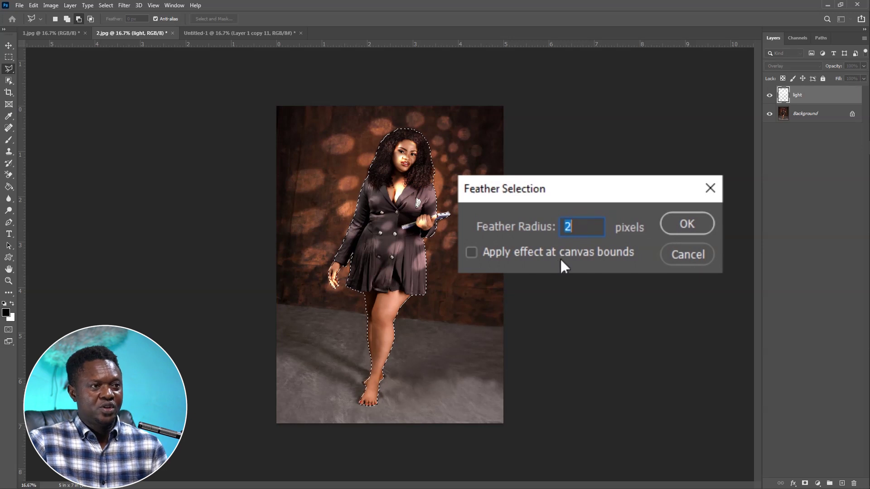
{"action": "key", "text": "Return"}
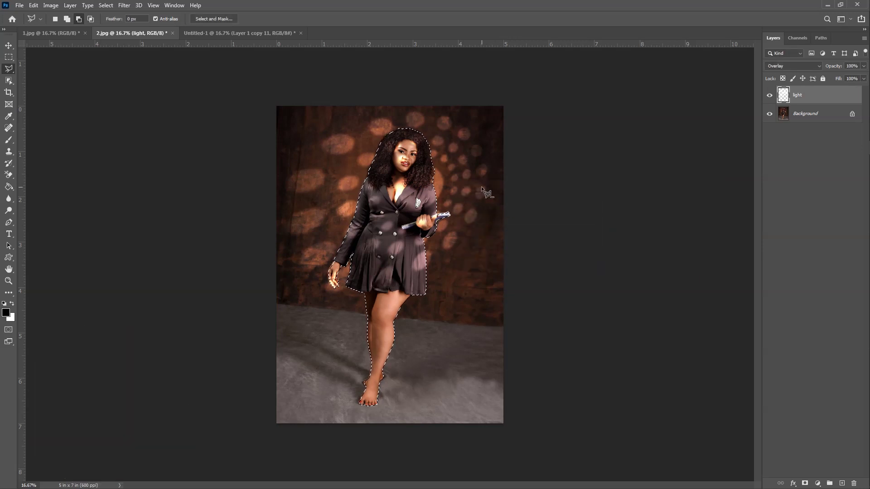
{"action": "key", "text": "Delete"}
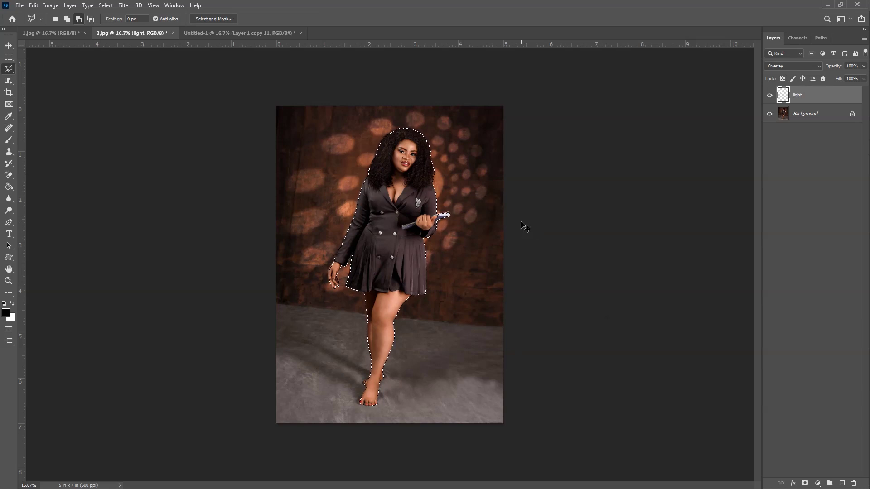
{"action": "key", "text": "ctrl+d"}
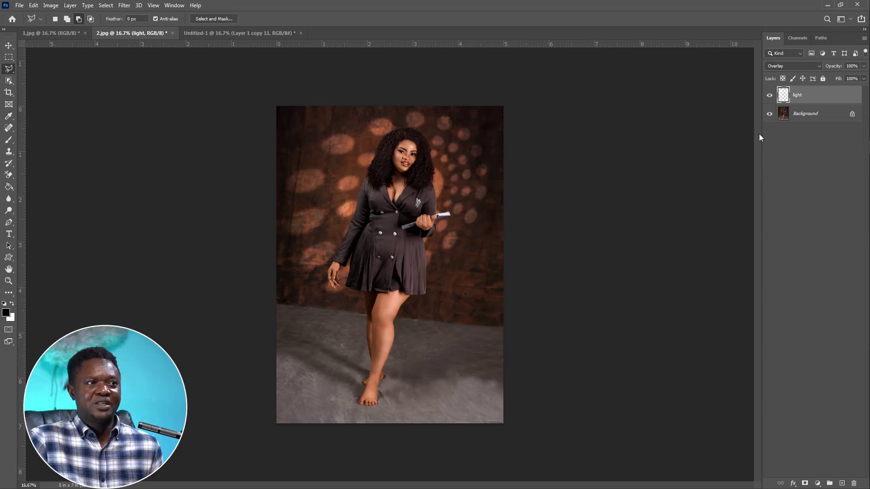
Compare the portrait with and without the light layer, and duplicate that layer to strengthen the effect.
{"action": "left_click", "coordinate": [770, 96]}
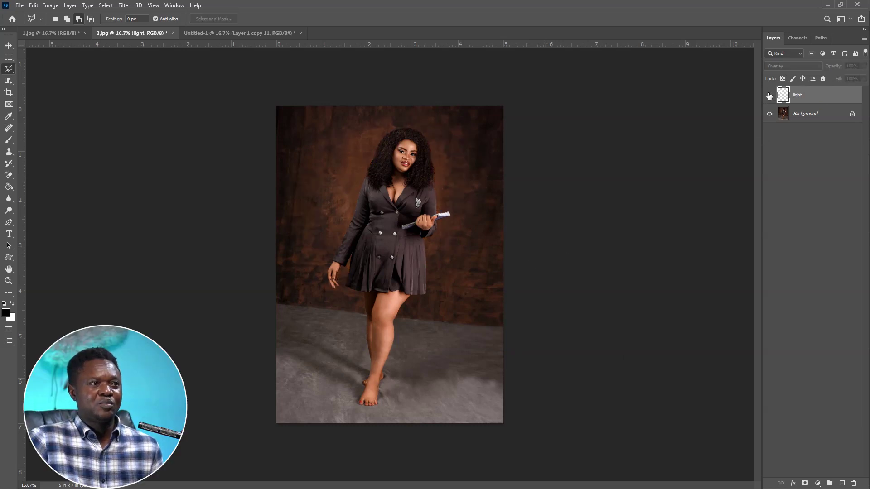
{"action": "left_click", "coordinate": [770, 95]}
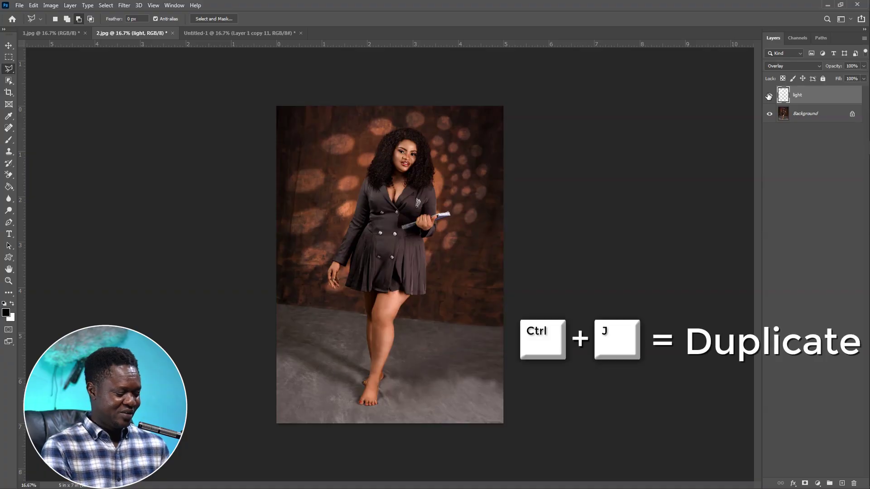
{"action": "key", "text": "ctrl+j"}
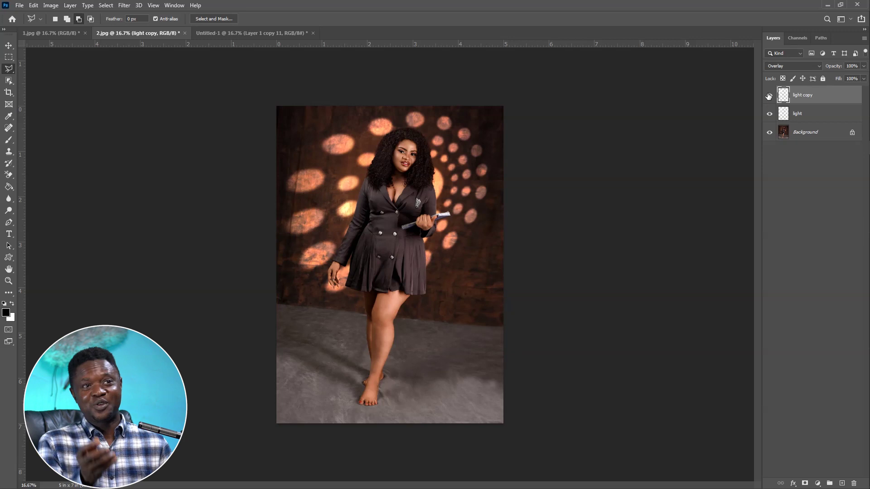
Group the light and light copy layers, and toggle the group's visibility to compare before and after.
{"action": "left_click", "coordinate": [811, 117]}
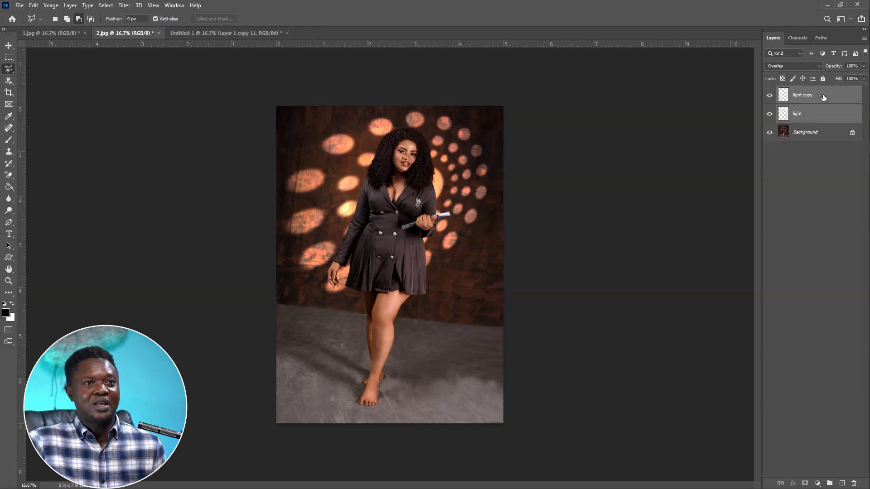
{"action": "left_click", "coordinate": [824, 97]}
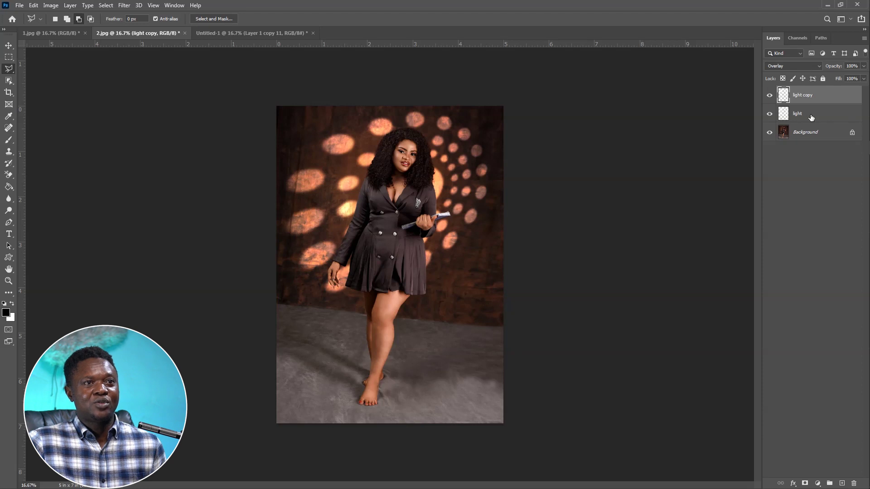
{"action": "left_click", "coordinate": [812, 117], "text": "shift"}
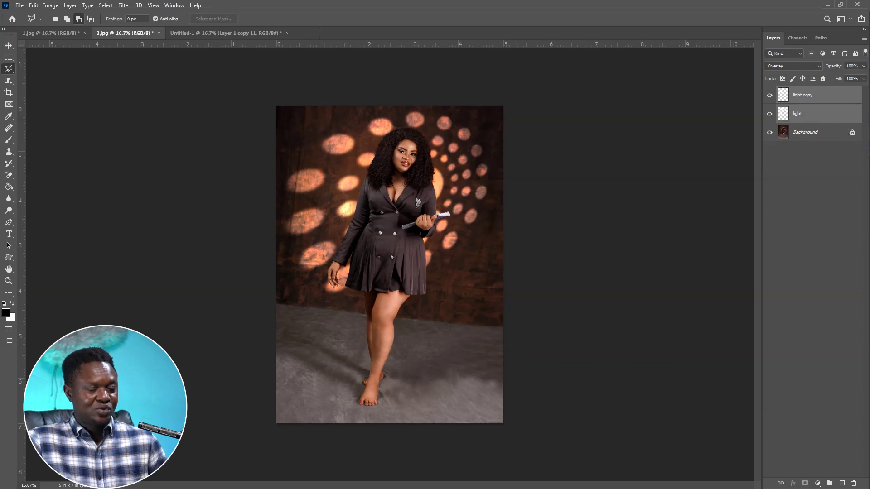
{"action": "key", "text": "ctrl+g"}
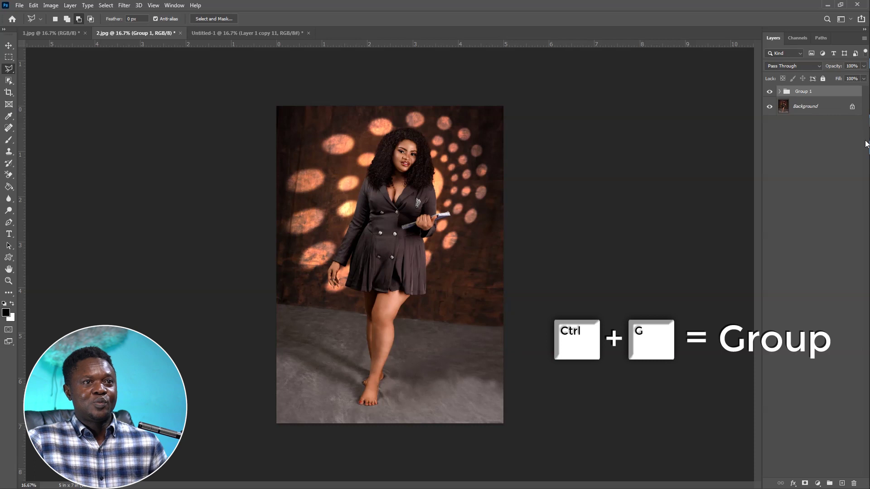
{"action": "left_click", "coordinate": [771, 92]}
{"action": "left_click", "coordinate": [771, 92]}
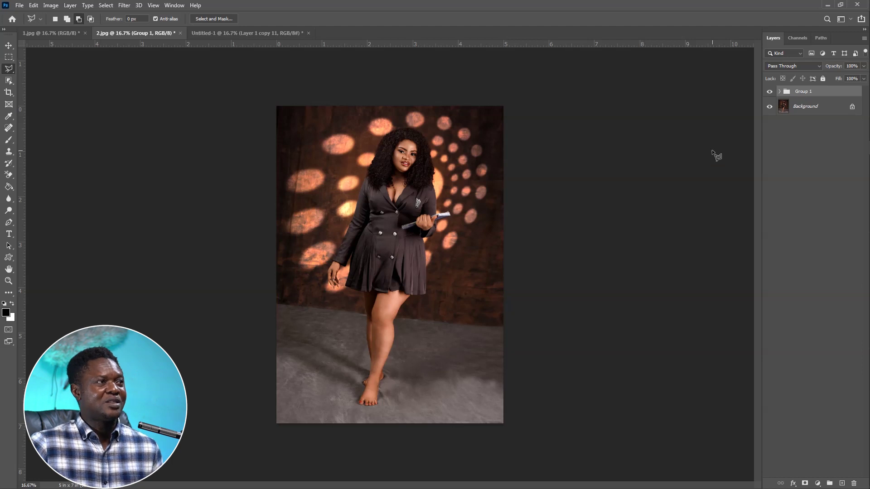
Move the circle pattern from Untitled-1 into the 1.jpg document, placing it over the seated woman's head and upper body.
{"action": "left_click", "coordinate": [231, 32]}
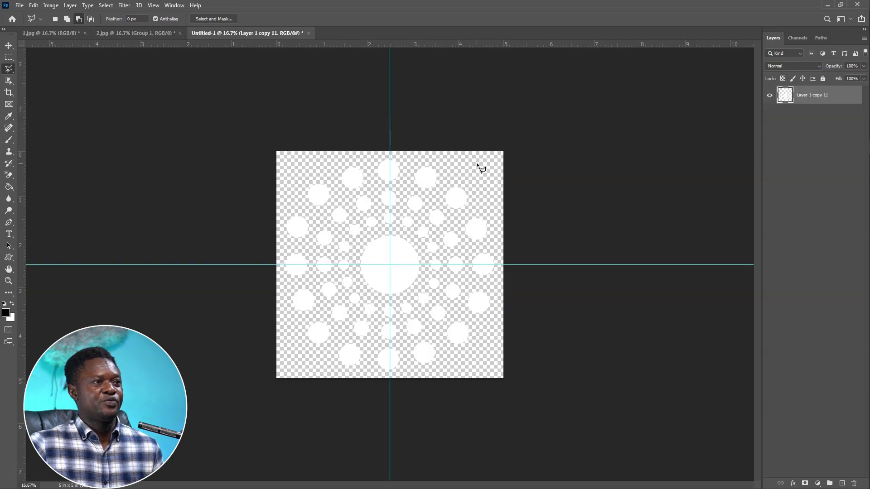
{"action": "left_click", "coordinate": [9, 45]}
{"action": "left_click_drag", "start_coordinate": [381, 249], "coordinate": [381, 182]}
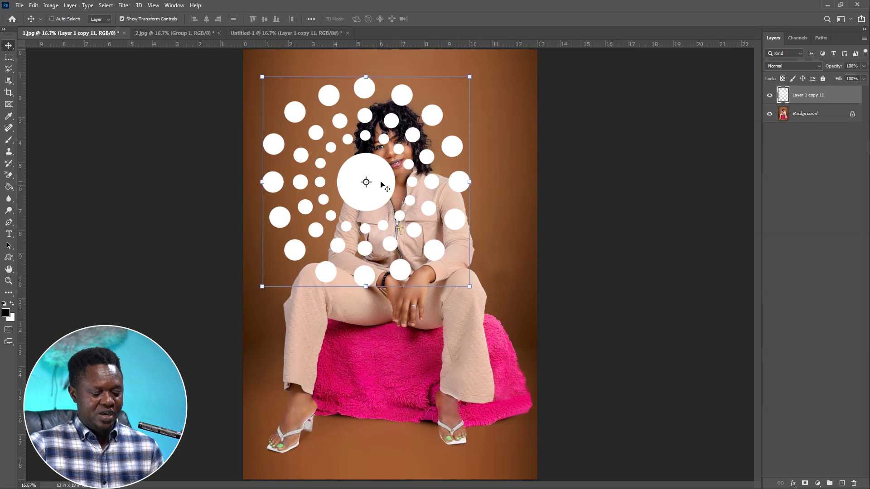
Enlarge the circle pattern to about 138% so it spans nearly the full width of the portrait.
{"action": "key", "text": "ctrl+minus"}
{"action": "left_click_drag", "start_coordinate": [450, 124], "coordinate": [469, 104]}
{"action": "left_click_drag", "start_coordinate": [470, 282], "coordinate": [504, 309]}
{"action": "left_click_drag", "start_coordinate": [292, 311], "coordinate": [276, 315]}
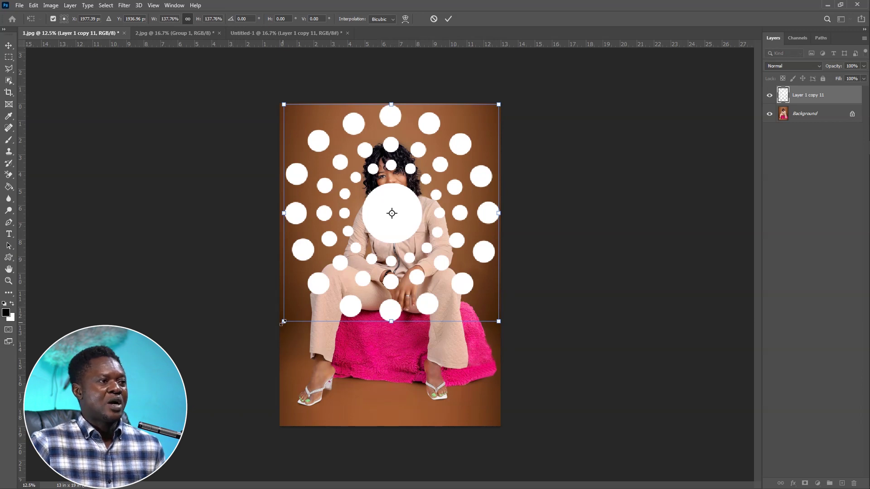
Distort the circle pattern in perspective, shortening its left edge and stretching its right edge to the photo's border.
{"action": "left_click_drag", "start_coordinate": [284, 322], "coordinate": [287, 255]}
{"action": "left_click_drag", "start_coordinate": [284, 105], "coordinate": [287, 122]}
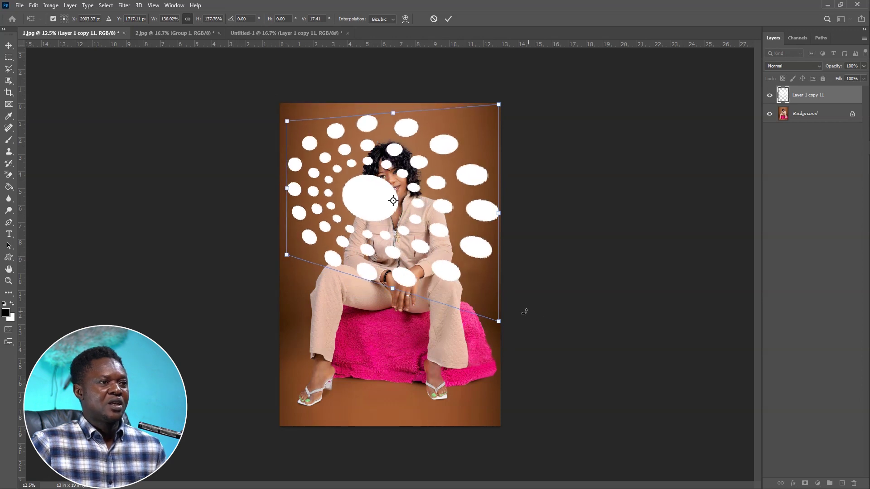
{"action": "left_click_drag", "start_coordinate": [499, 322], "coordinate": [501, 338]}
{"action": "left_click_drag", "start_coordinate": [499, 106], "coordinate": [504, 103]}
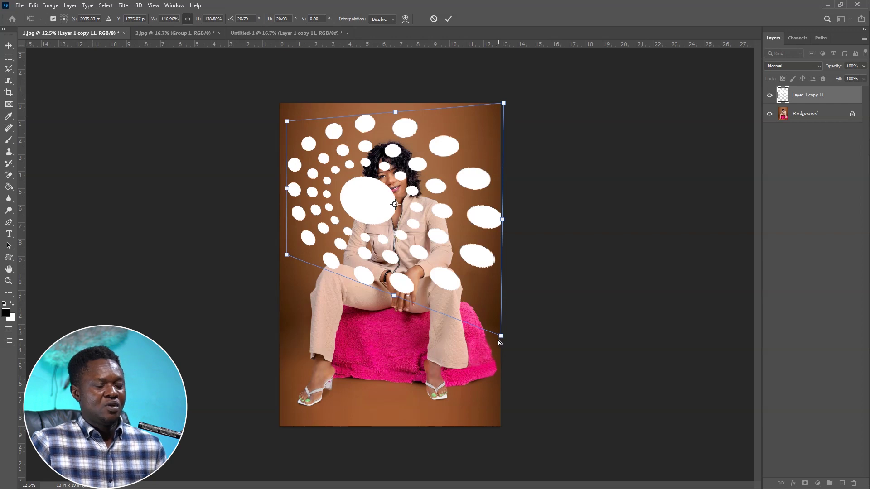
{"action": "key", "text": "Return"}
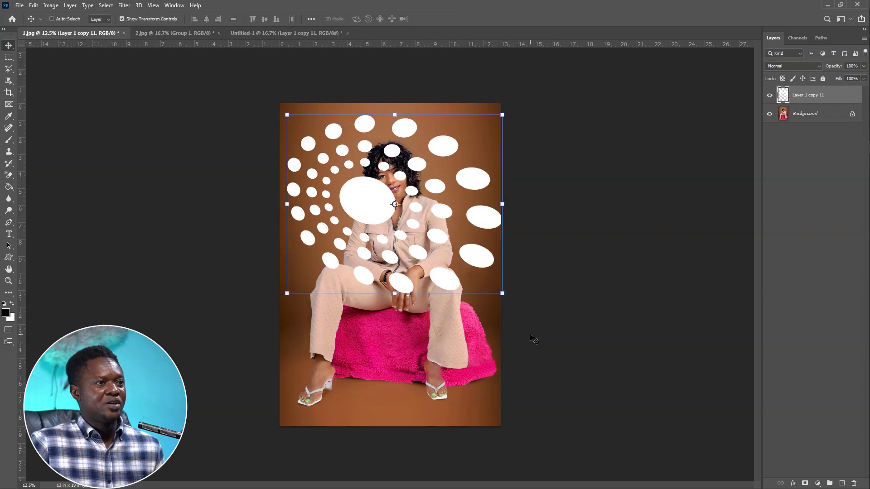
Apply a Gaussian Blur with a 30-pixel radius to the circle pattern.
{"action": "left_click", "coordinate": [123, 5]}
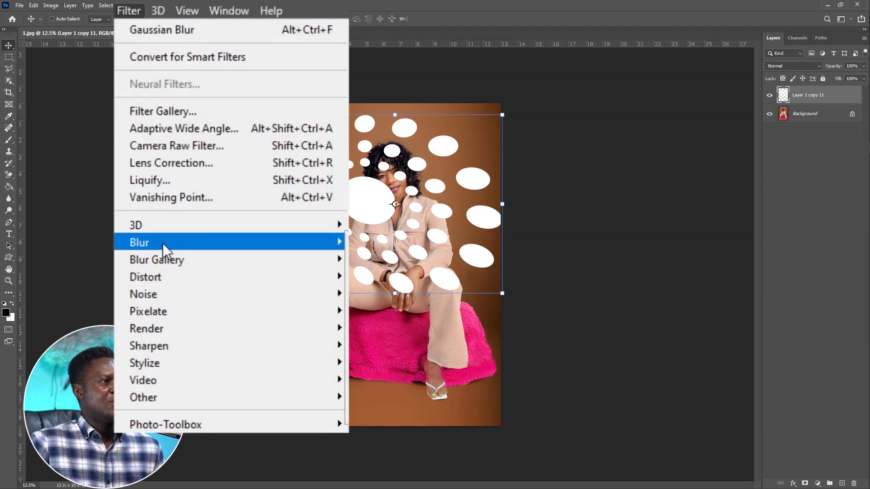
{"action": "mouse_move", "coordinate": [162, 243]}
{"action": "left_click", "coordinate": [391, 313]}
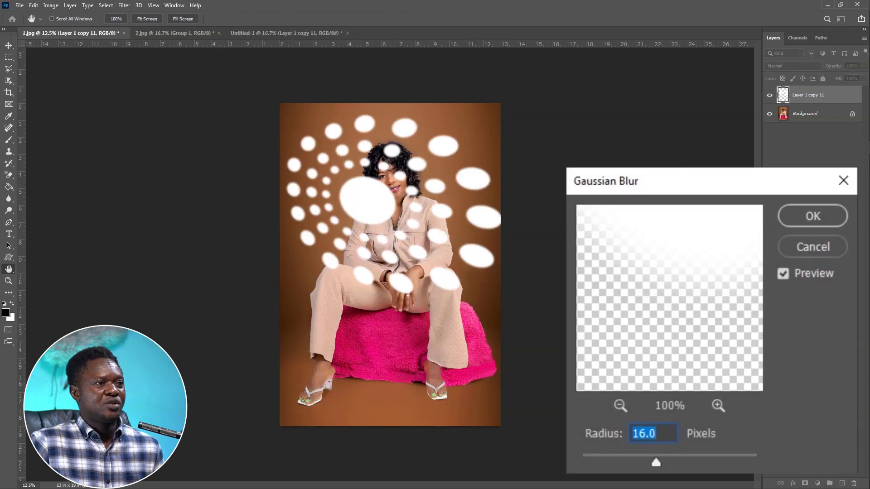
{"action": "left_click_drag", "start_coordinate": [656, 463], "coordinate": [668, 464]}
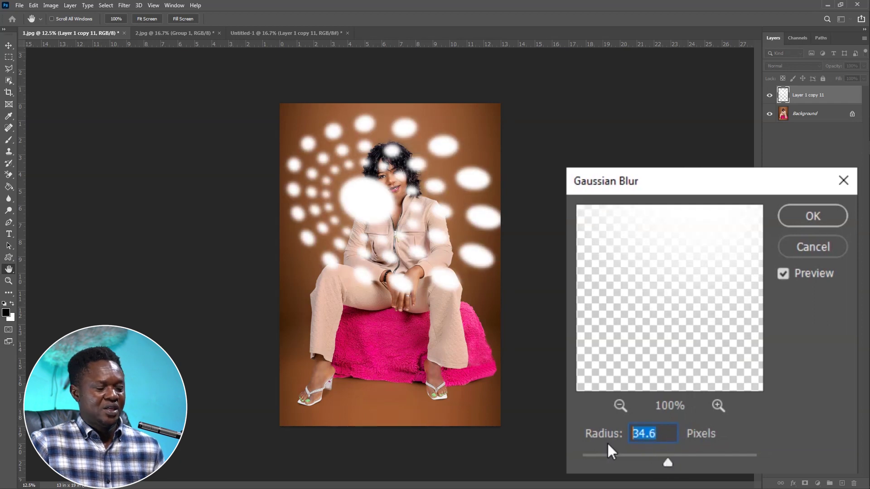
{"action": "type", "text": "30"}
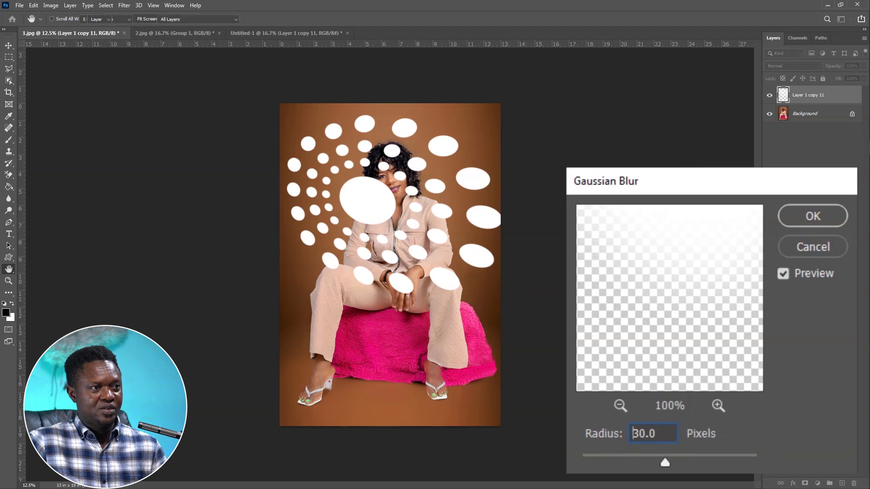
{"action": "key", "text": "Return"}
Set the blurred circle layer's blend mode to Overlay.
{"action": "key", "text": "v"}
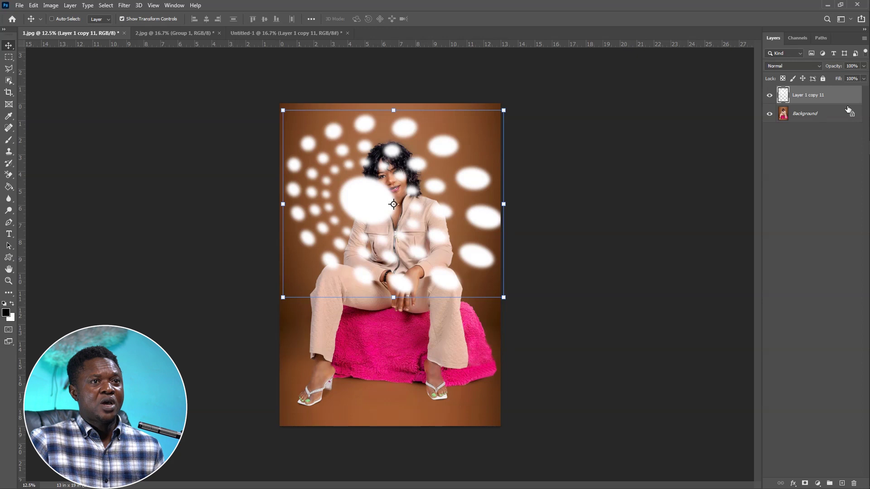
{"action": "left_click", "coordinate": [801, 68]}
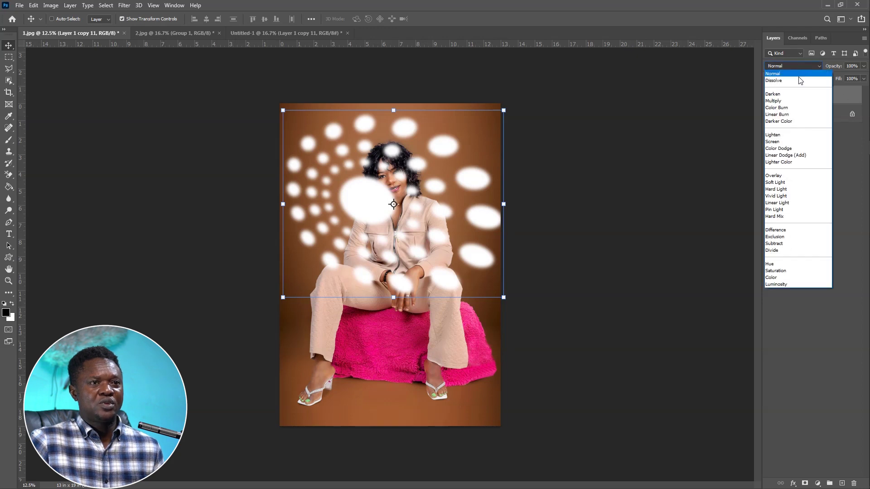
{"action": "left_click", "coordinate": [784, 175]}
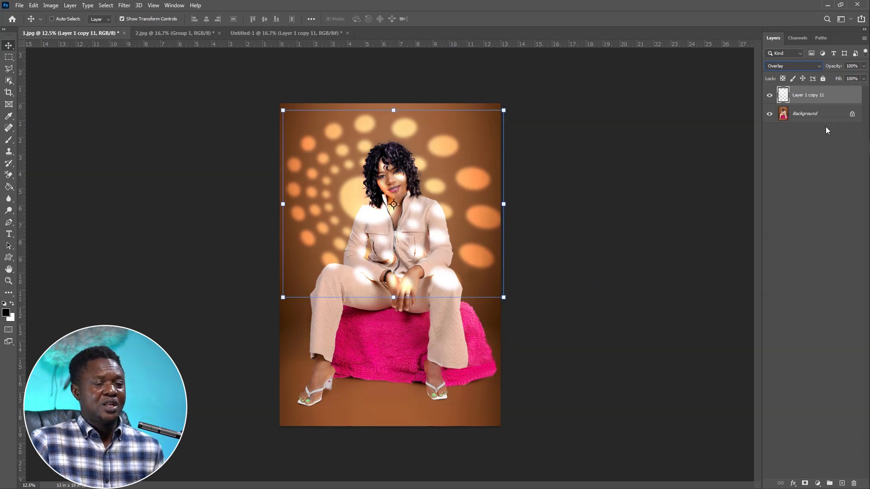
Select the seated woman and the pink seat on the Background layer with the Object Selection tool.
{"action": "left_click", "coordinate": [797, 119]}
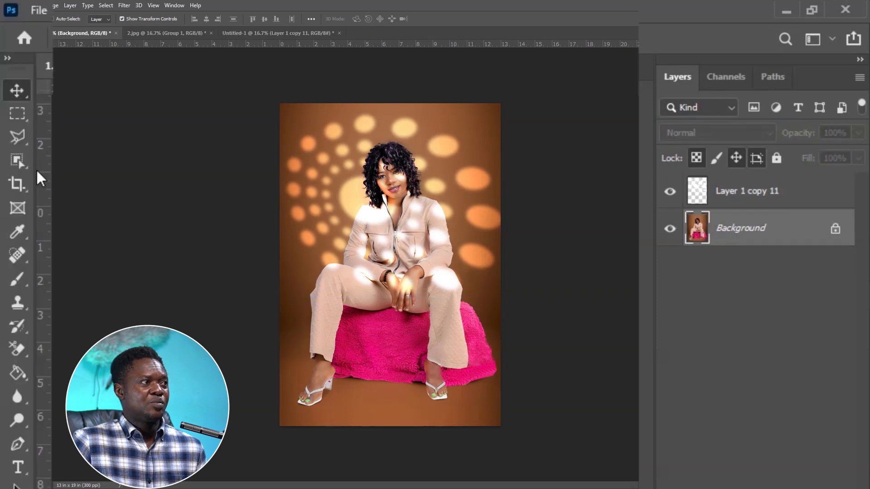
{"action": "left_click", "coordinate": [9, 80]}
{"action": "left_click_drag", "start_coordinate": [276, 121], "coordinate": [507, 394]}
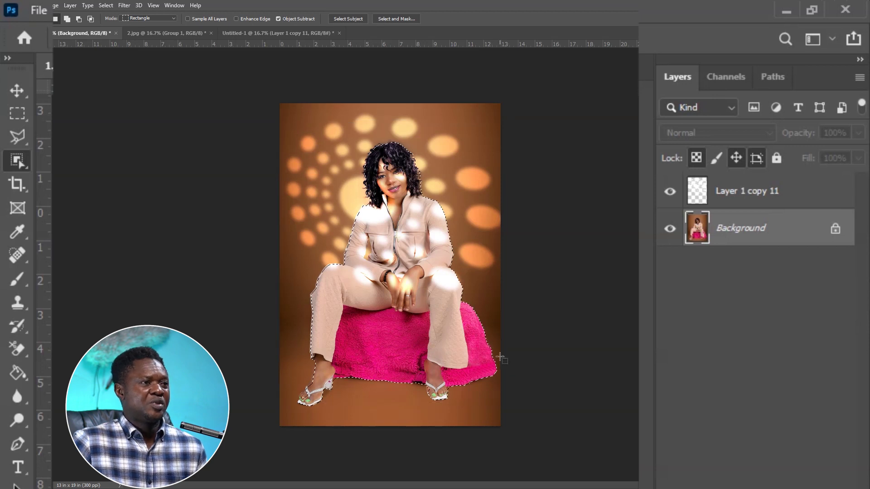
Subtract the backdrop gap between the woman's bent arm and her torso from the selection with the Polygonal Lasso.
{"action": "key", "text": "ctrl+plus"}
{"action": "key", "text": "ctrl+plus"}
{"action": "key", "text": "ctrl+plus"}
{"action": "key", "text": "ctrl+plus"}
{"action": "key", "text": "l"}
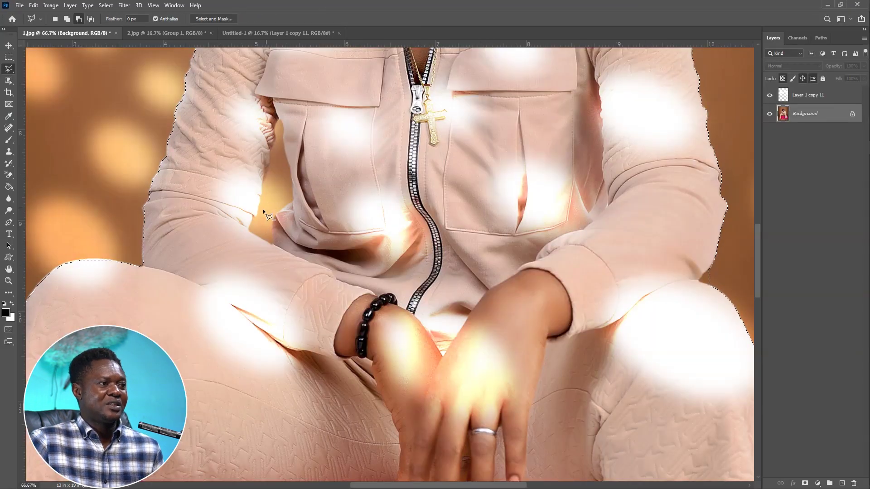
{"action": "left_click_drag", "start_coordinate": [375, 221], "coordinate": [279, 247]}
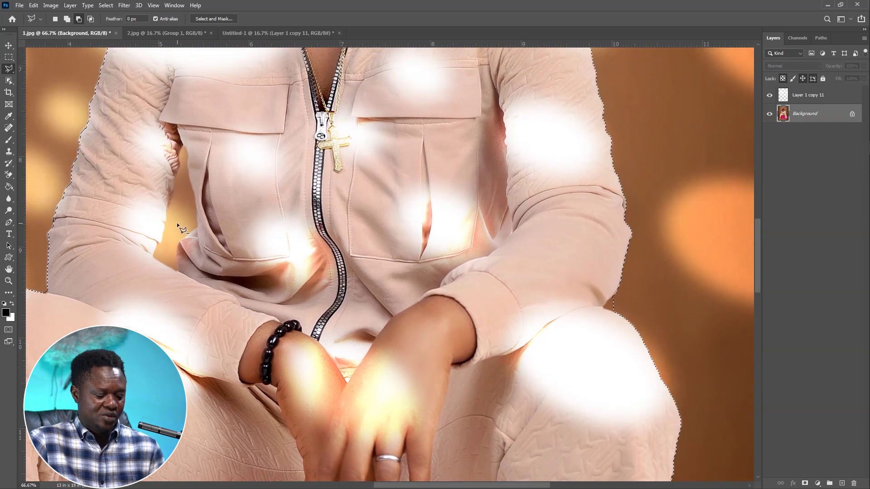
{"action": "key", "text": "ctrl+plus"}
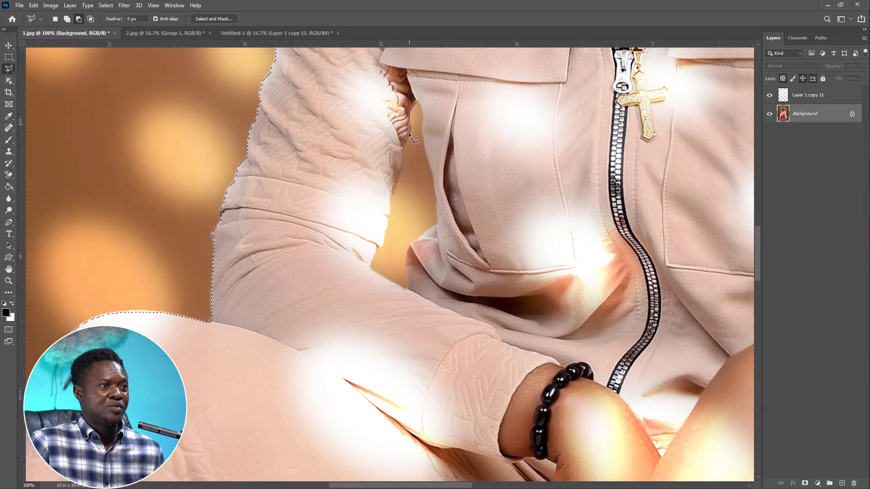
{"action": "left_click", "coordinate": [371, 265]}
{"action": "left_click", "coordinate": [406, 288]}
{"action": "left_click", "coordinate": [408, 245]}
{"action": "left_click", "coordinate": [438, 220]}
{"action": "left_click", "coordinate": [435, 181]}
{"action": "left_click", "coordinate": [424, 132]}
{"action": "left_click", "coordinate": [419, 104]}
{"action": "key", "text": "ctrl+minus"}
{"action": "key", "text": "ctrl+minus"}
{"action": "key", "text": "ctrl+minus"}
{"action": "key", "text": "ctrl+minus"}
{"action": "key", "text": "ctrl+minus"}
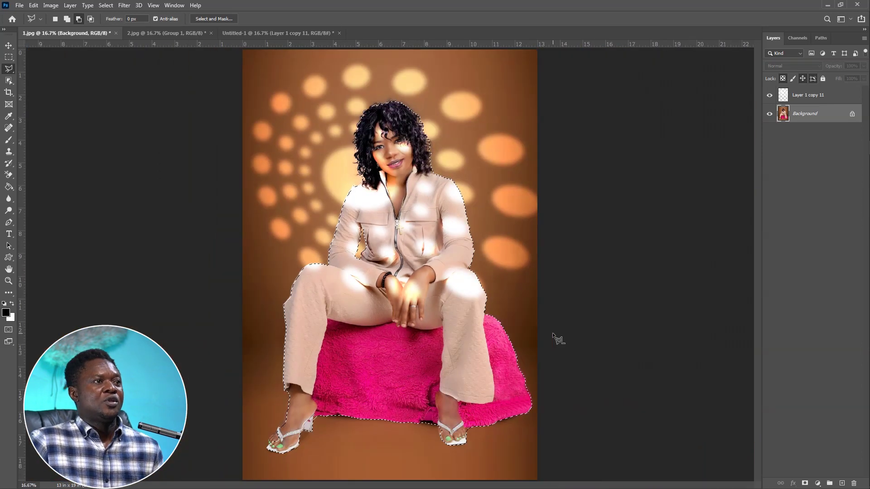
Feather the selection by 2 pixels and clear Layer 1 copy 11 inside it, leaving nothing selected.
{"action": "right_click", "coordinate": [390, 210]}
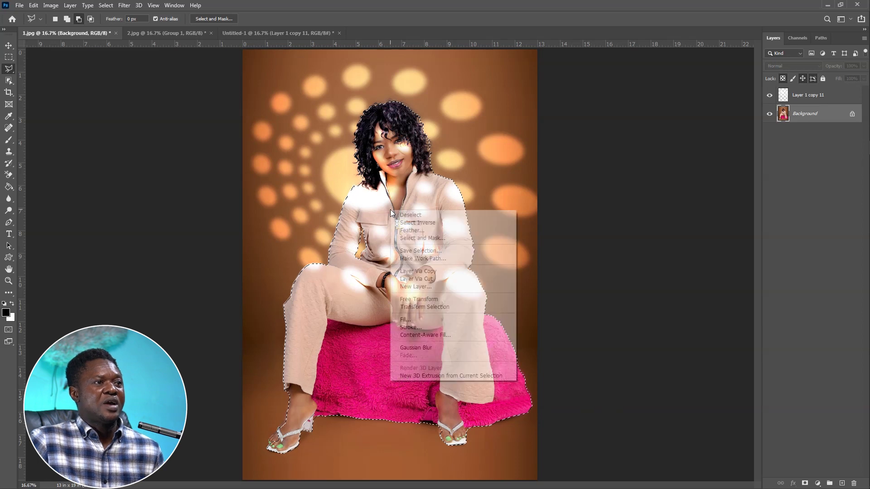
{"action": "left_click", "coordinate": [357, 147]}
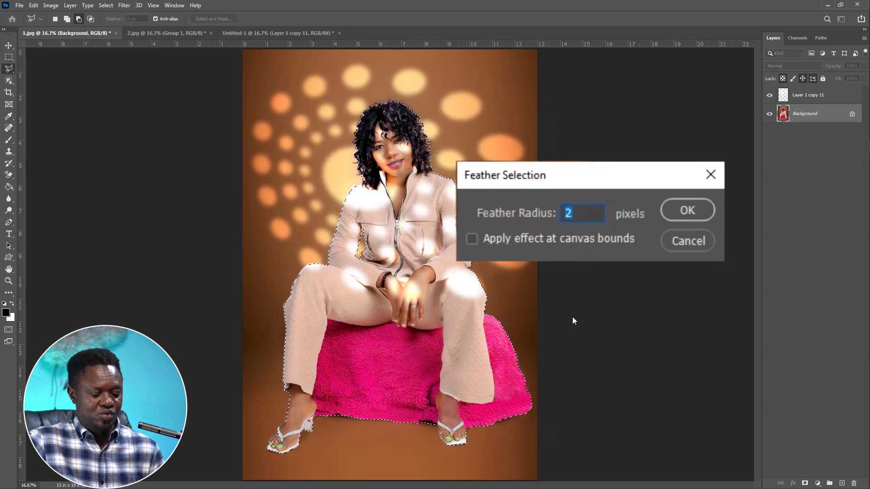
{"action": "key", "text": "Return"}
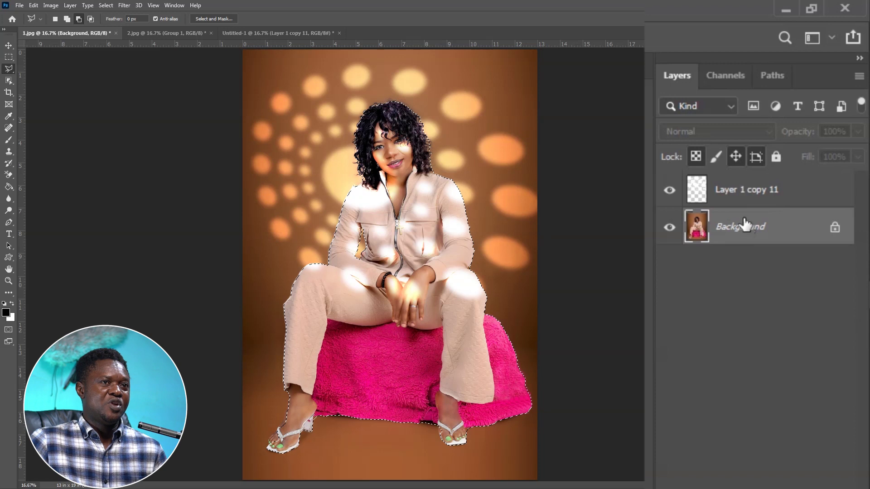
{"action": "left_click", "coordinate": [728, 193]}
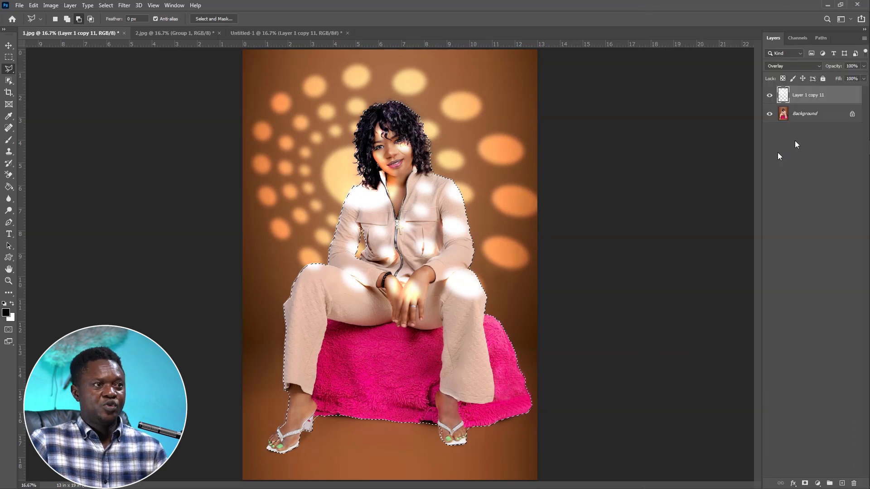
{"action": "key", "text": "Delete"}
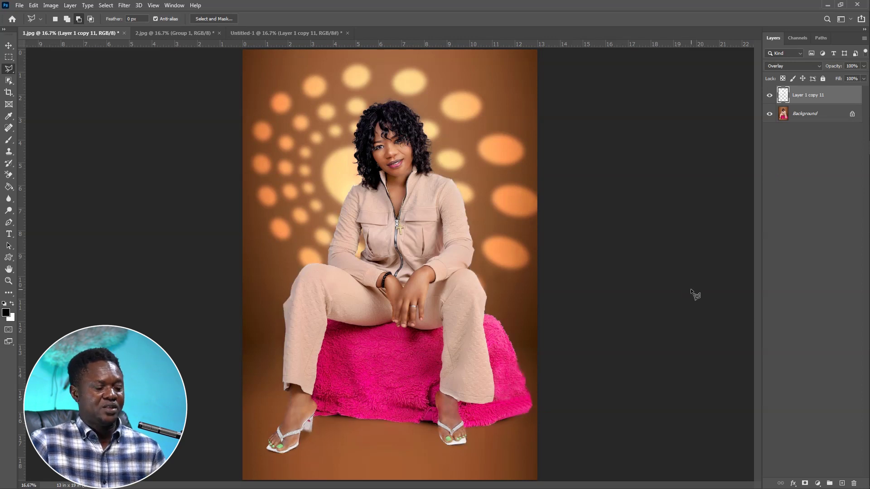
Toggle the visibility of Layer 1 copy 11 to compare the portrait with and without the light.
{"action": "key", "text": "ctrl+minus"}
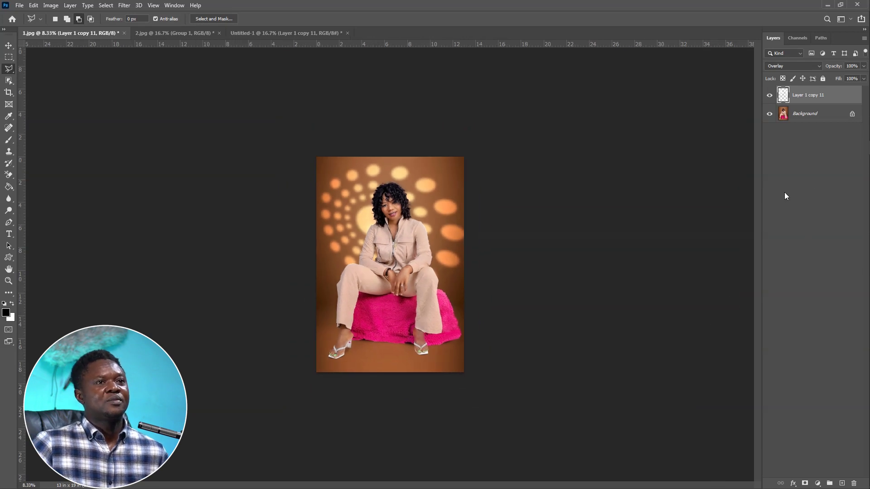
{"action": "left_click", "coordinate": [771, 95]}
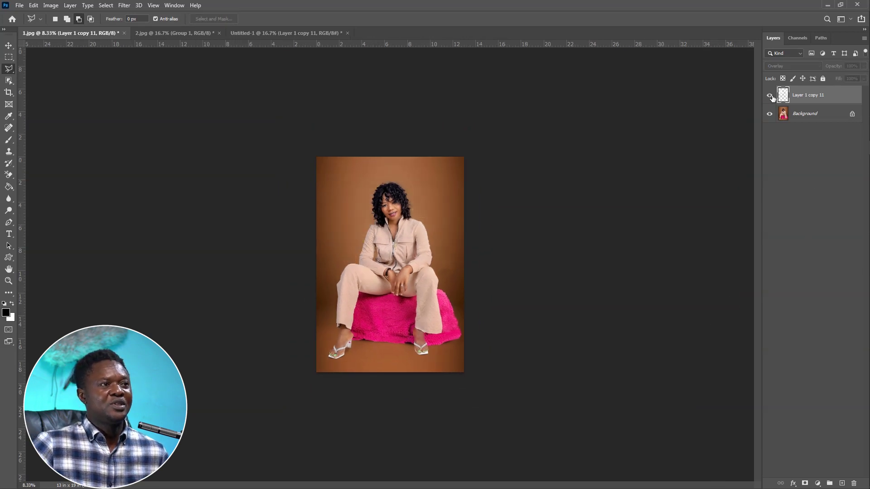
{"action": "left_click", "coordinate": [770, 95]}
{"action": "left_click", "coordinate": [770, 96]}
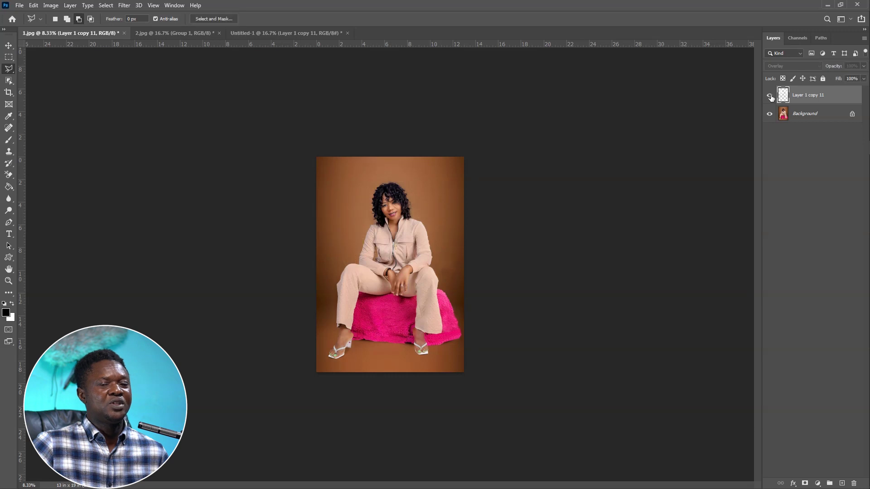
{"action": "left_click", "coordinate": [771, 96]}
Try the light layer at 41% opacity, and restore it to 100%.
{"action": "left_click_drag", "start_coordinate": [833, 66], "coordinate": [805, 68]}
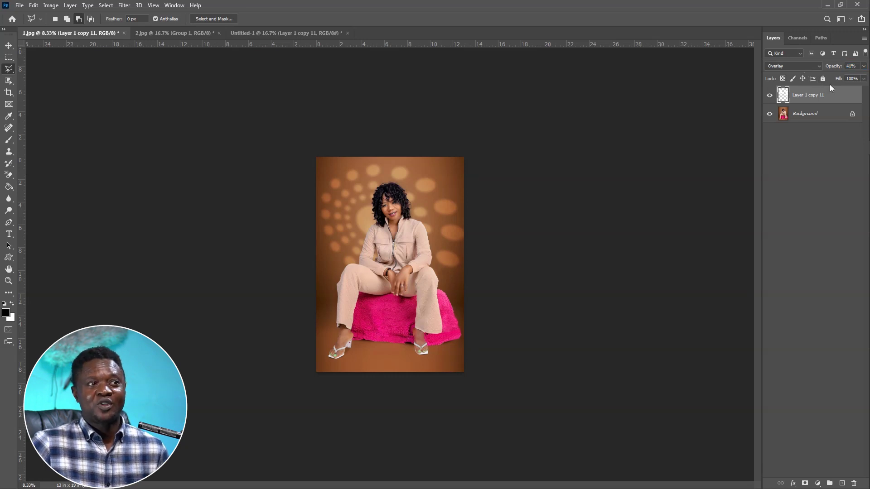
{"action": "left_click", "coordinate": [851, 67]}
{"action": "type", "text": "100"}
{"action": "key", "text": "Return"}
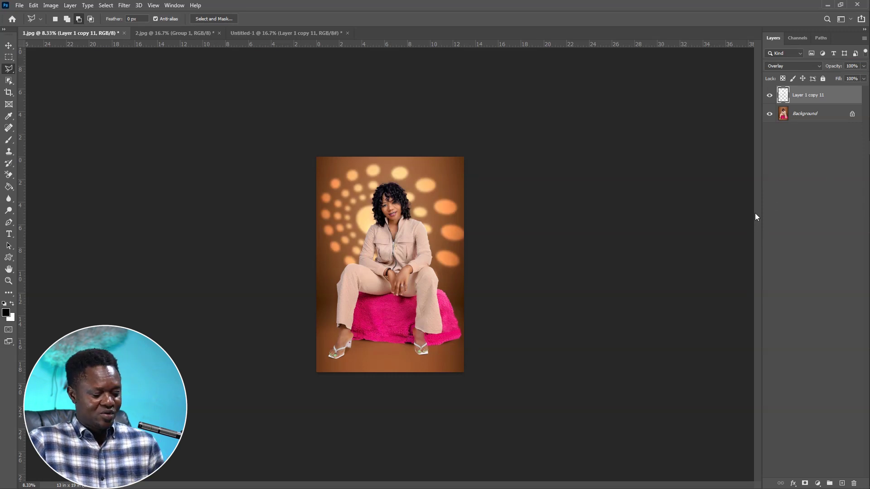
Duplicate the light layer to strengthen the effect, and group it with its copy.
{"action": "key", "text": "ctrl+j"}
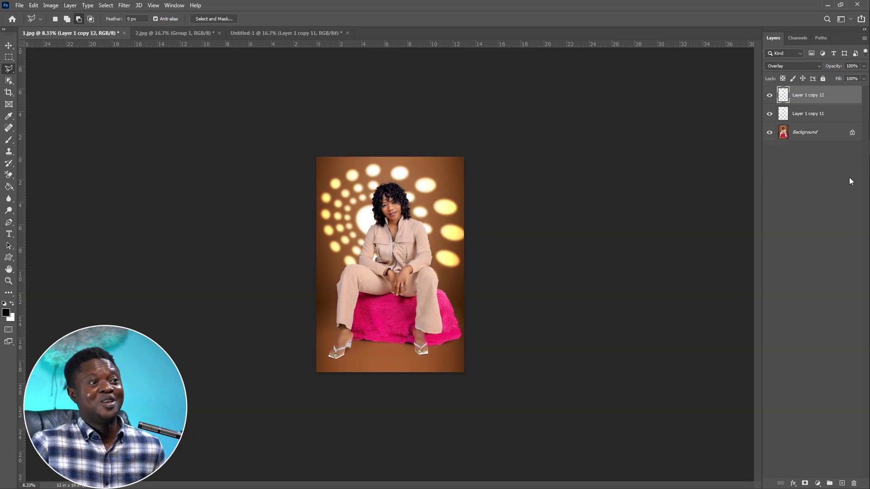
{"action": "left_click", "coordinate": [812, 117], "text": "shift"}
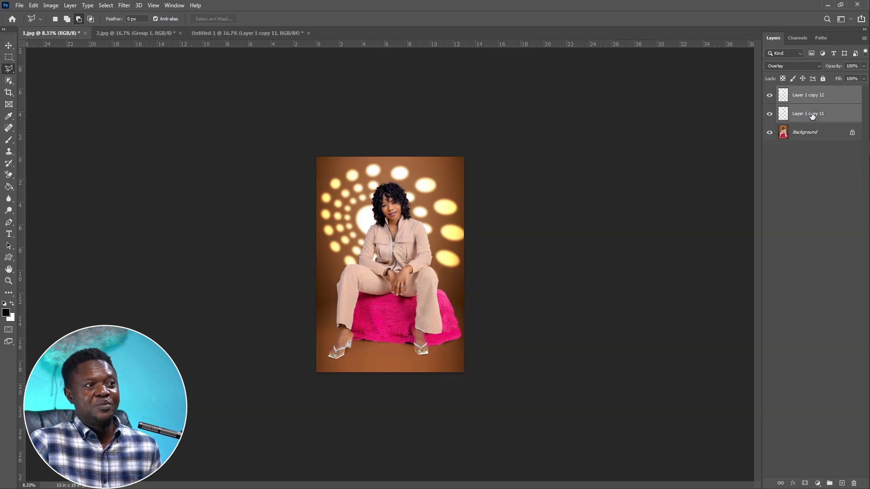
{"action": "left_click", "coordinate": [833, 97]}
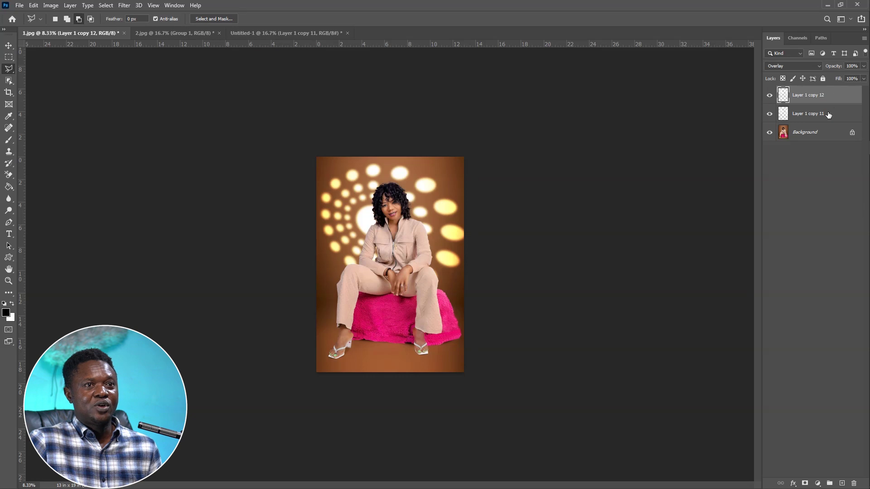
{"action": "left_click", "coordinate": [828, 116], "text": "shift"}
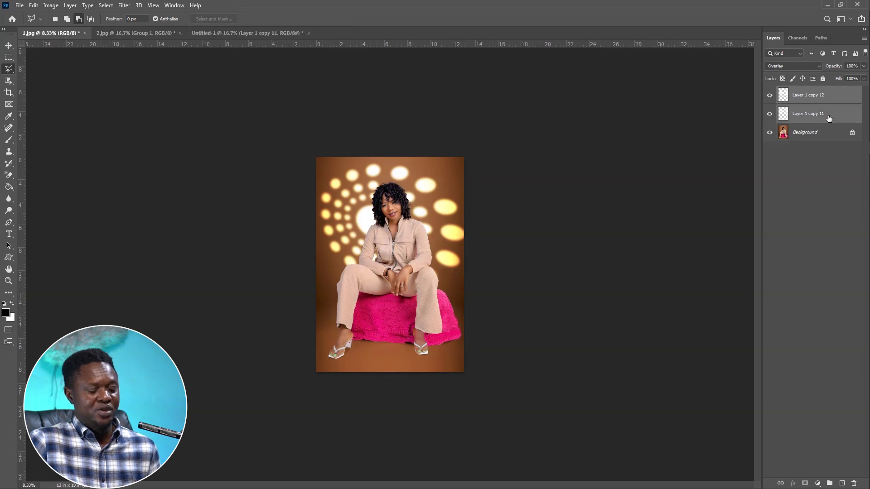
{"action": "key", "text": "ctrl+g"}
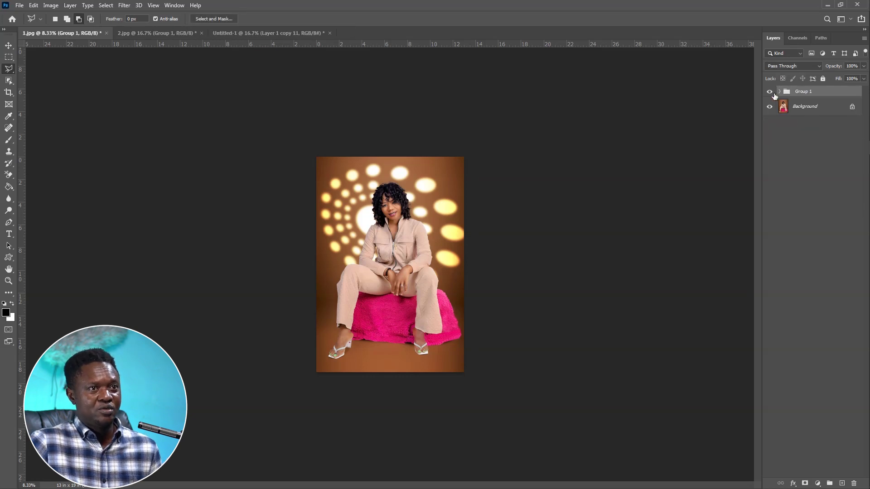
Toggle the visibility of Group 1 to compare before and after, and expand the group to show its layers.
{"action": "left_click", "coordinate": [770, 93]}
{"action": "left_click", "coordinate": [769, 92]}
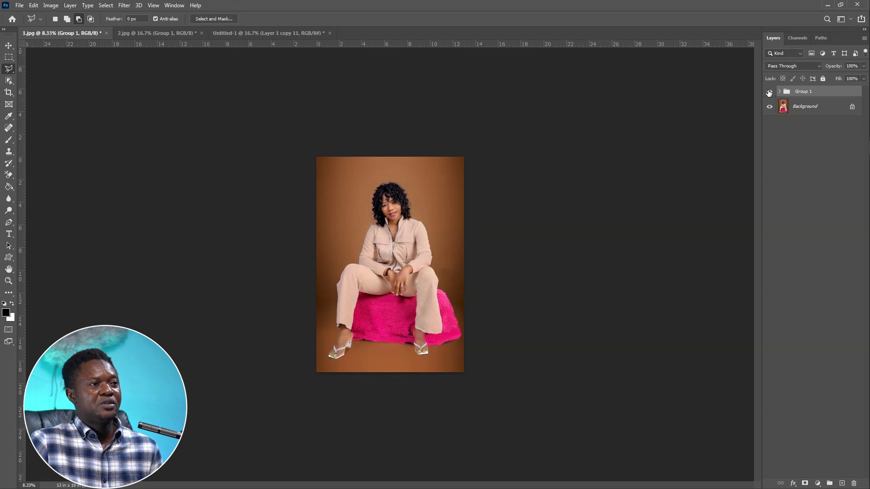
{"action": "left_click", "coordinate": [768, 93]}
{"action": "left_click", "coordinate": [768, 92]}
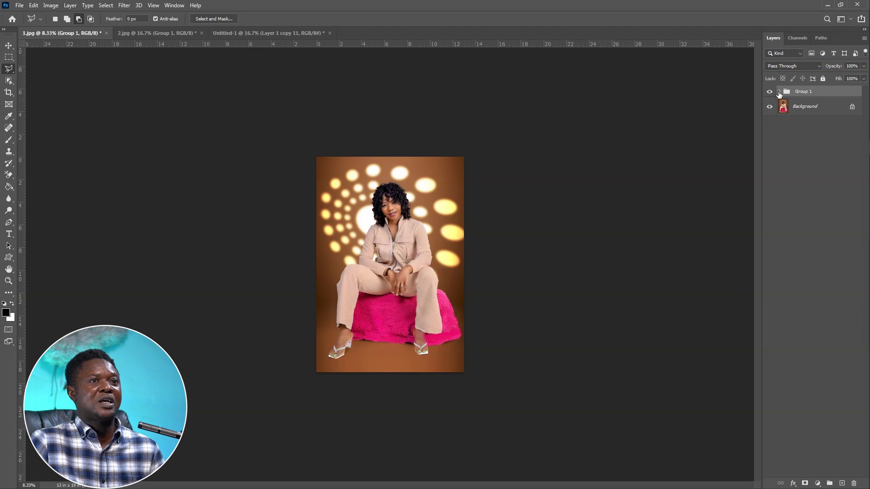
{"action": "left_click", "coordinate": [780, 92]}
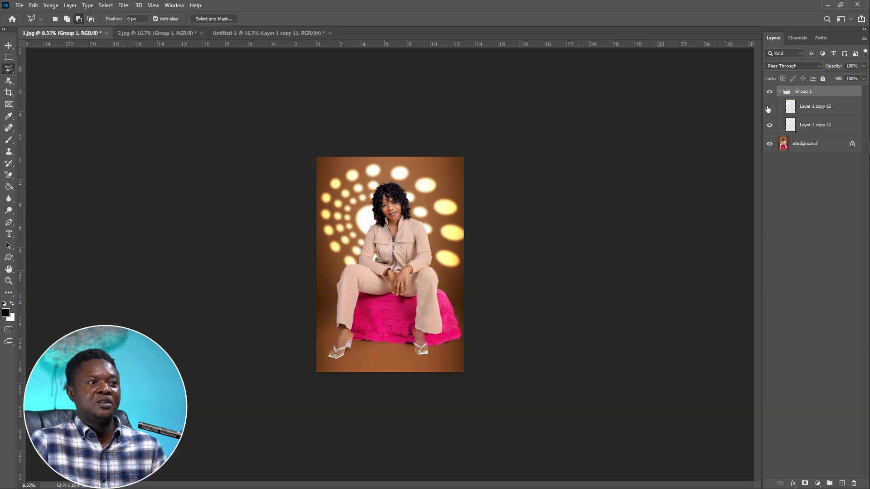
Hide Layer 1 copy 12 and lower the opacity of Layer 1 copy 11 to 76%.
{"action": "left_click", "coordinate": [770, 107]}
{"action": "left_click", "coordinate": [792, 127]}
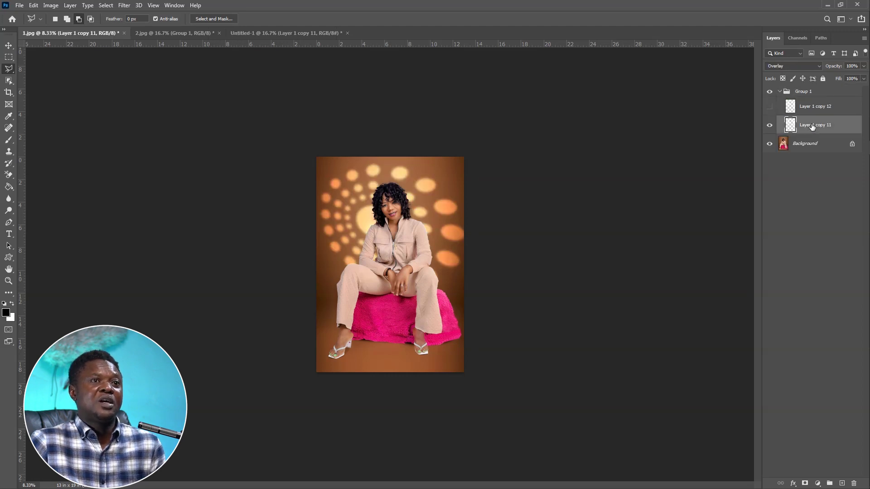
{"action": "left_click", "coordinate": [824, 66]}
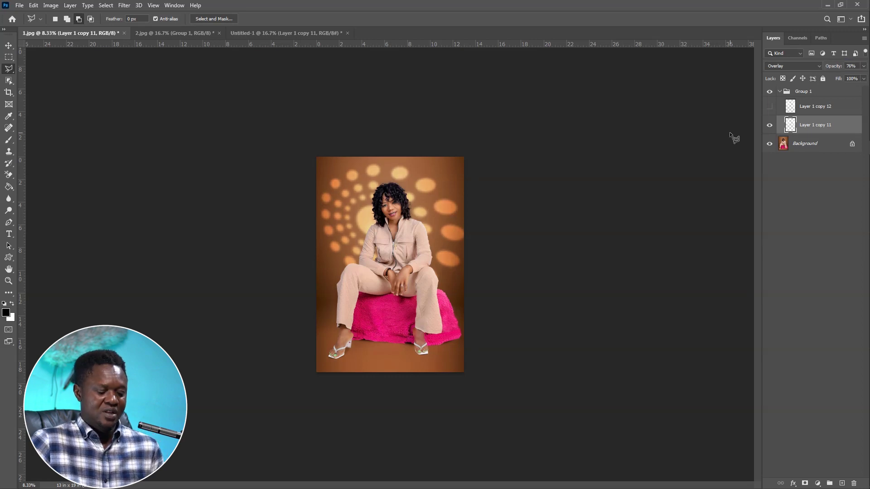
Compare the portrait with and without the light effect by repeatedly isolating the Background layer and restoring the others.
{"action": "key", "text": "ctrl+plus"}
{"action": "key", "text": "ctrl+plus"}
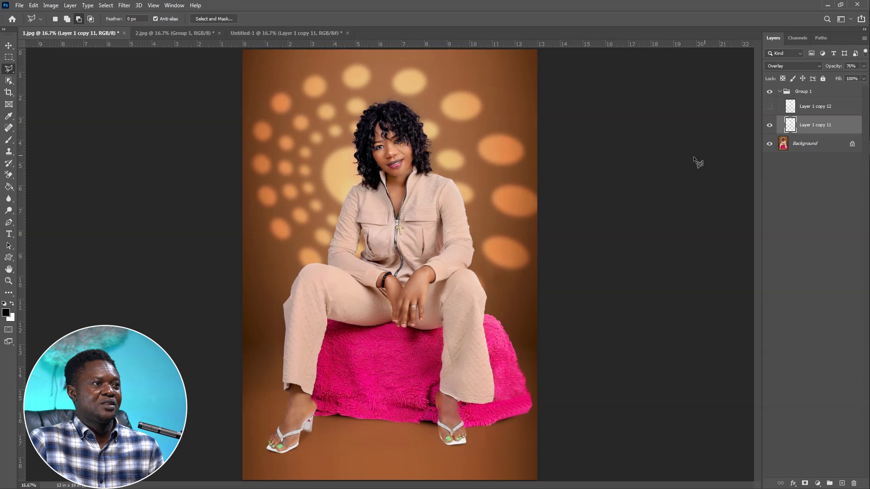
{"action": "left_click", "coordinate": [769, 145], "text": "alt"}
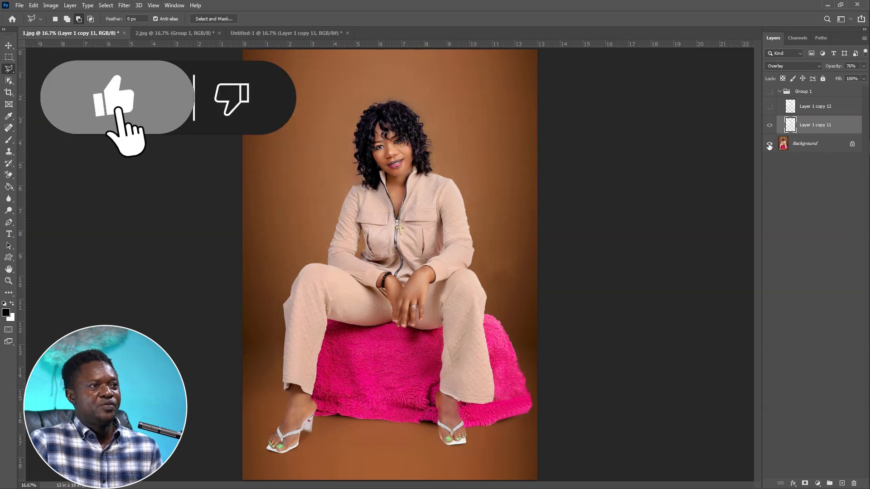
{"action": "left_click", "coordinate": [769, 145], "text": "alt"}
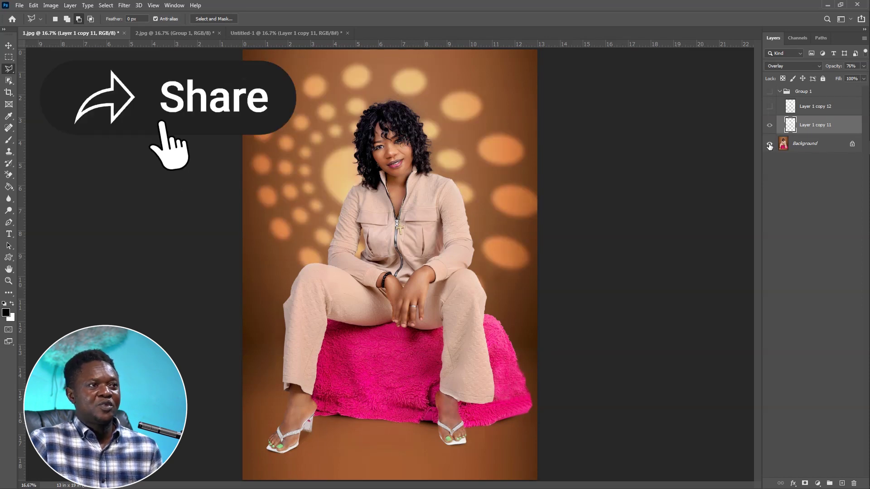
{"action": "left_click", "coordinate": [769, 145], "text": "alt"}
{"action": "left_click", "coordinate": [769, 145], "text": "alt"}
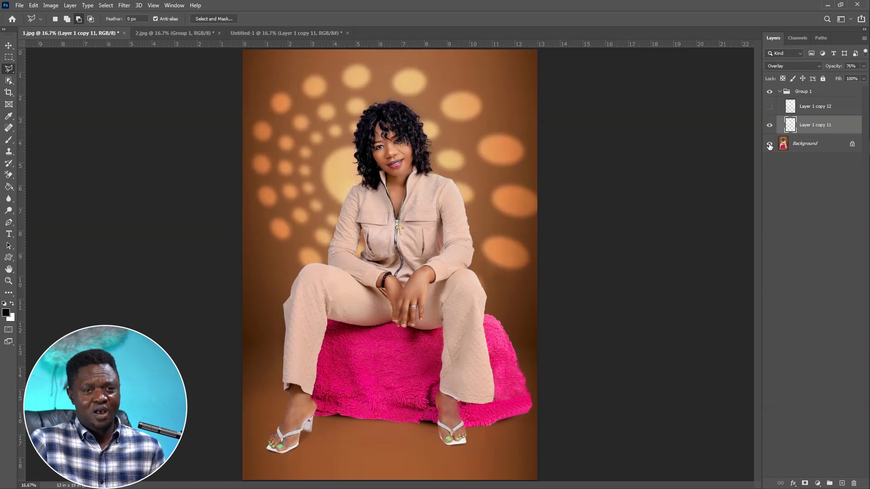